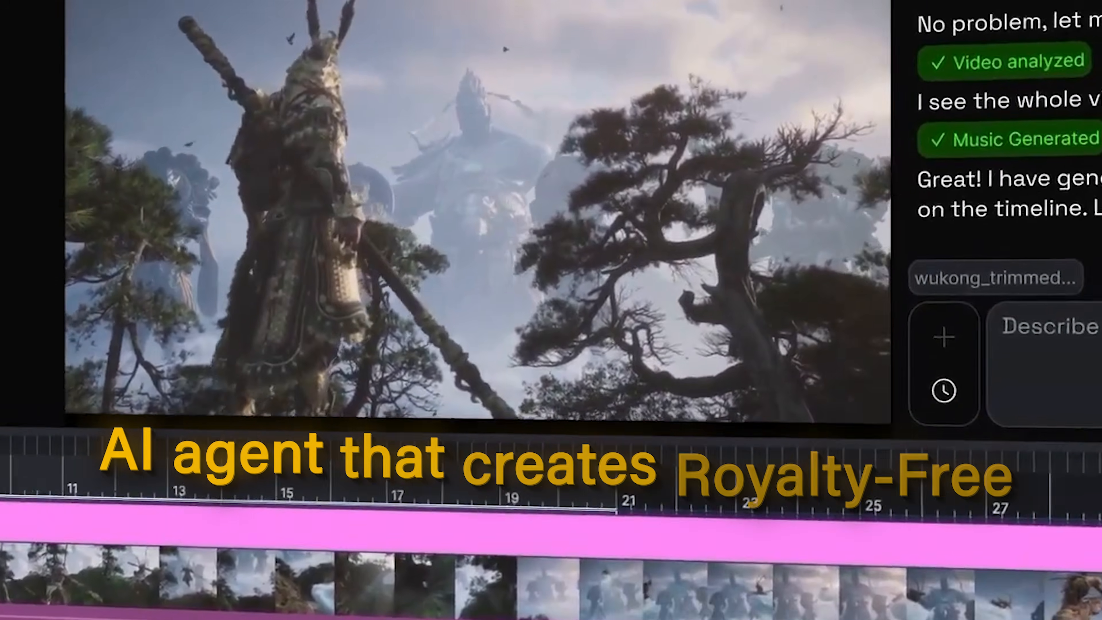
- Ask the AI agent to add sound effects for the Wukong video
left_click(1050, 348)
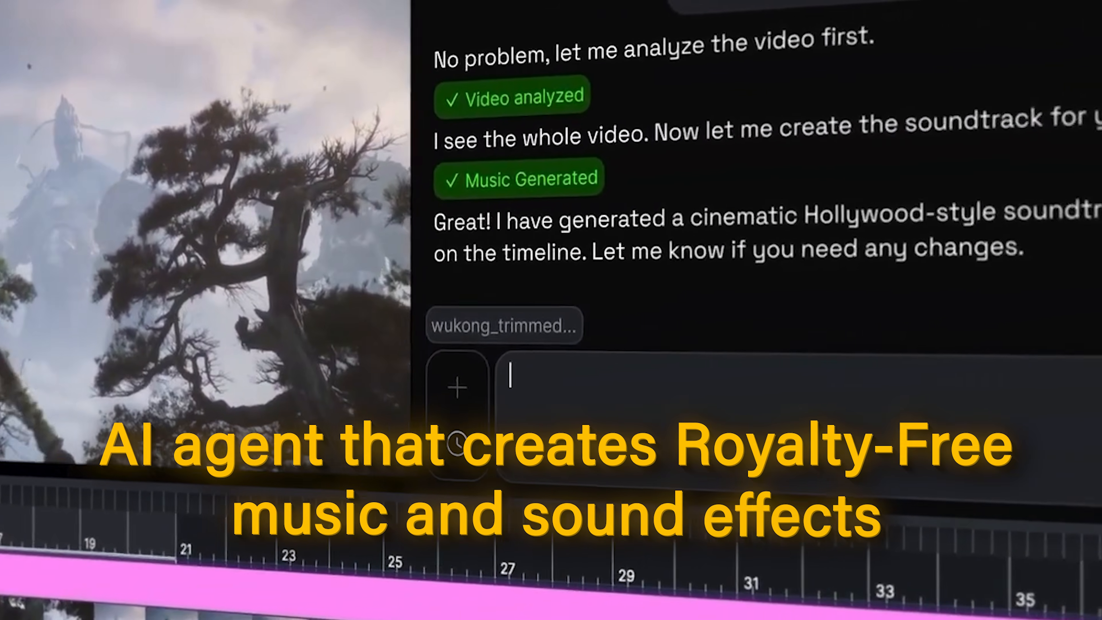
type("Add sound effects for thi")
key("Return")
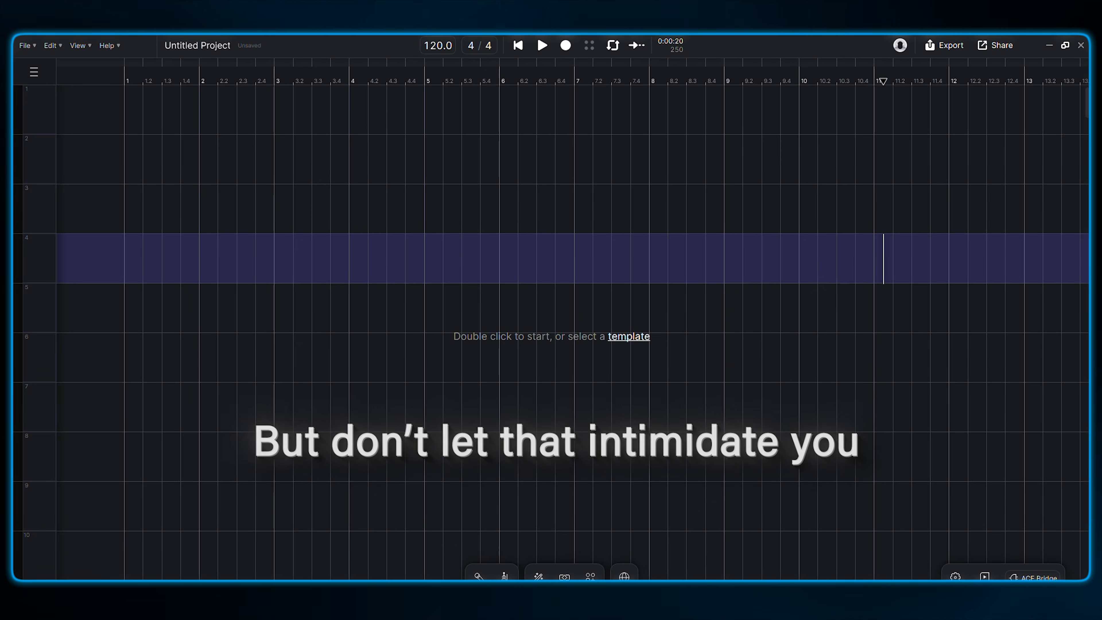
right_click(887, 247)
mouse_move(915, 213)
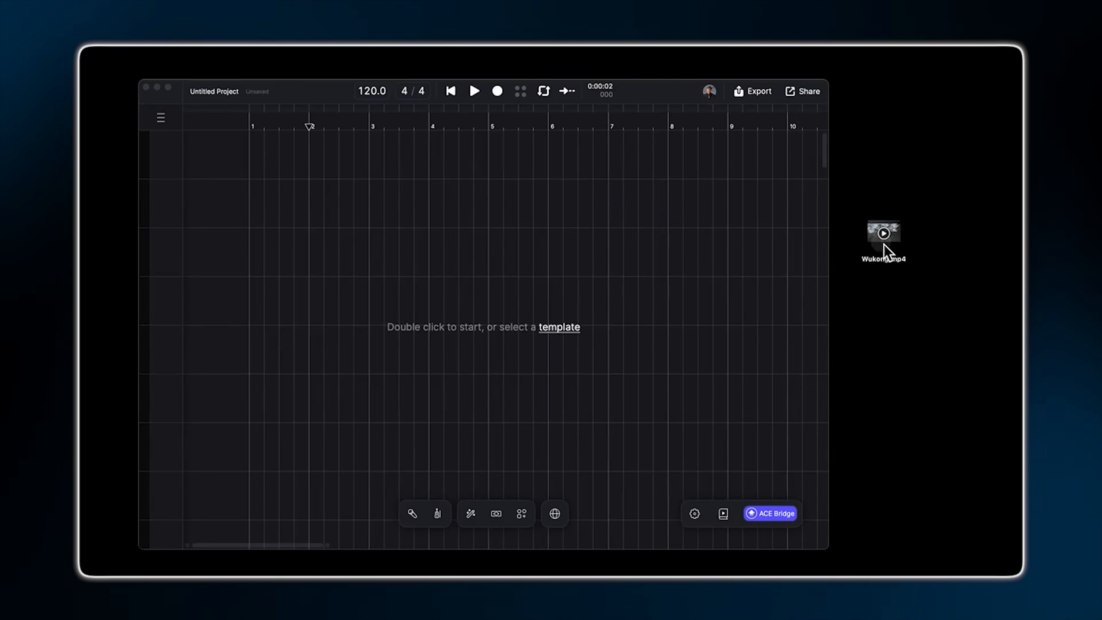
- Import the Wukong.mp4 file from the desktop into the empty project timeline
left_click_drag(885, 245, 595, 178)
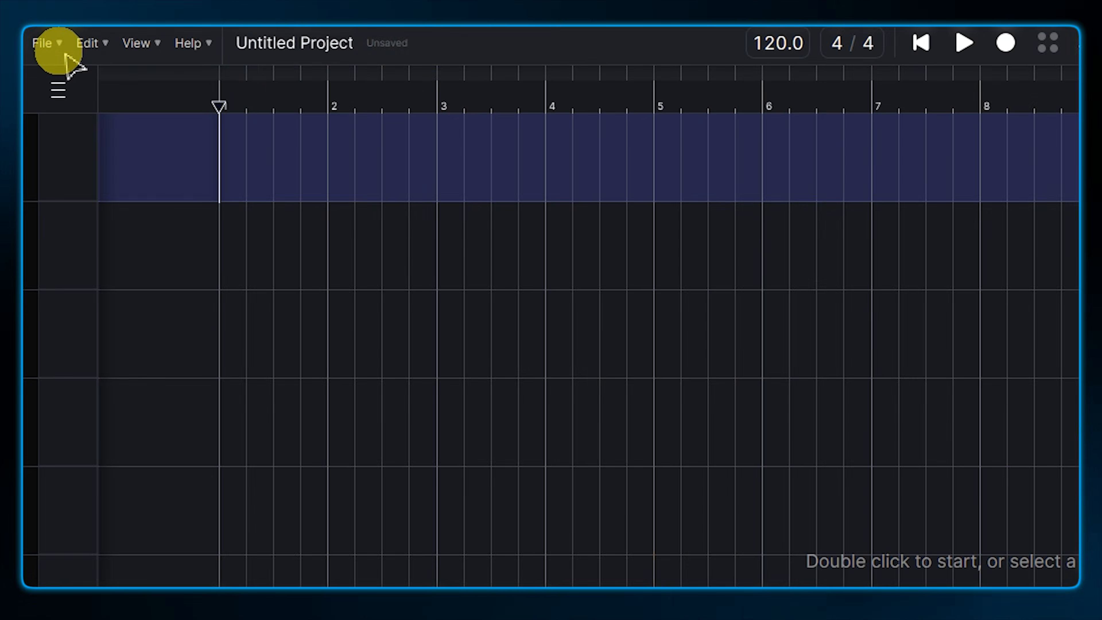
- Import the video file Black_sports_car_coastal_highway_delpmaspu_ from the Desktop folder into the project
left_click(56, 46)
mouse_move(115, 263)
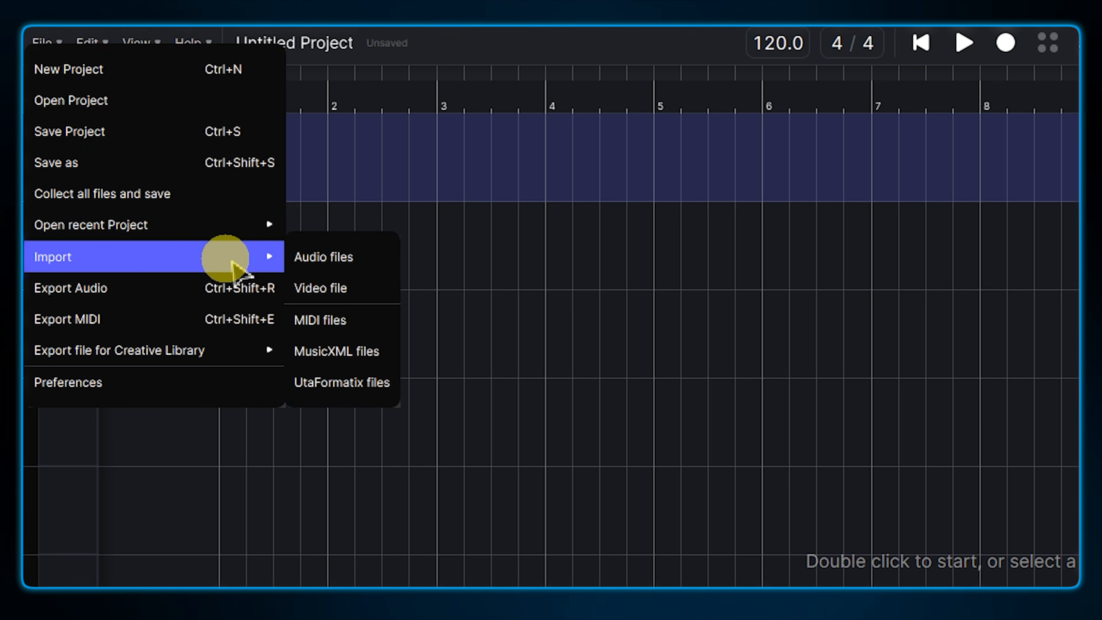
left_click(358, 292)
left_click(706, 343)
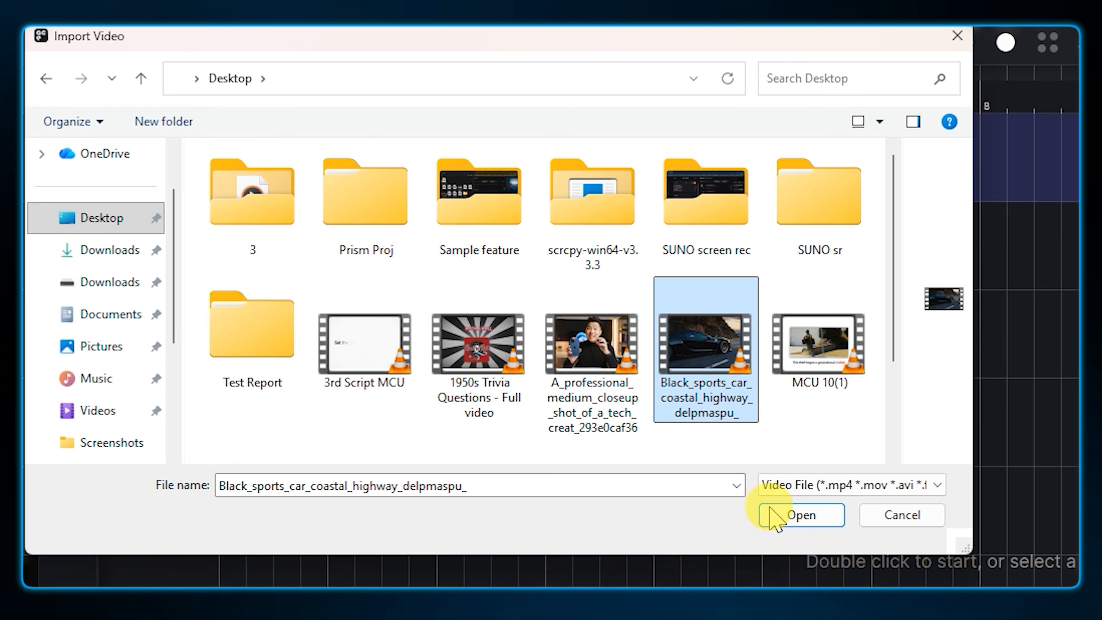
left_click(800, 517)
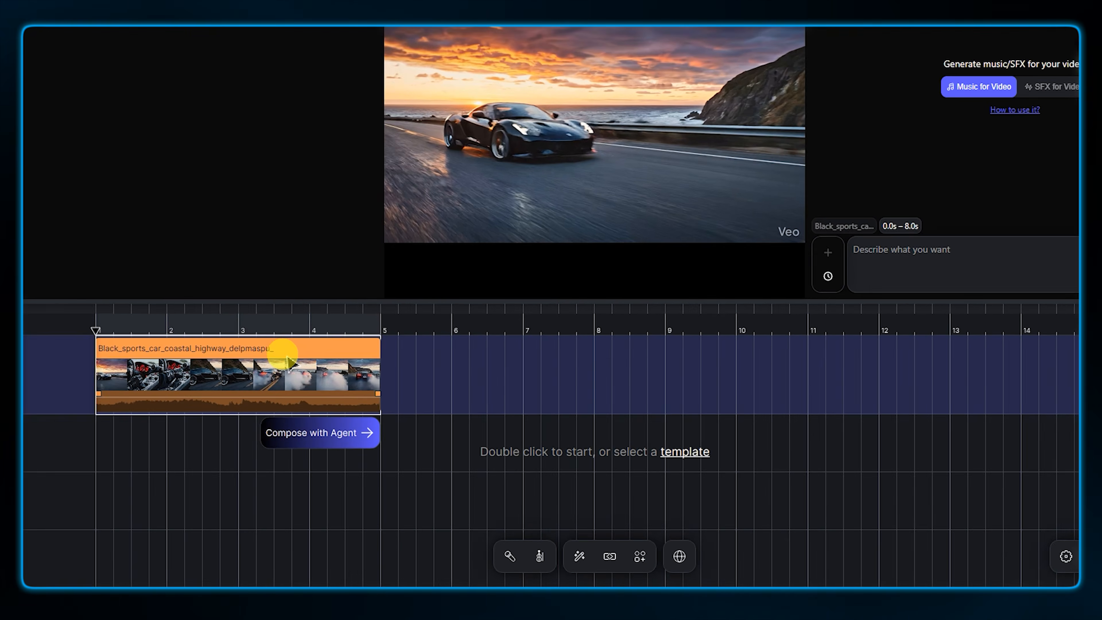
- Detach the audio from the sports car video clip
right_click(288, 391)
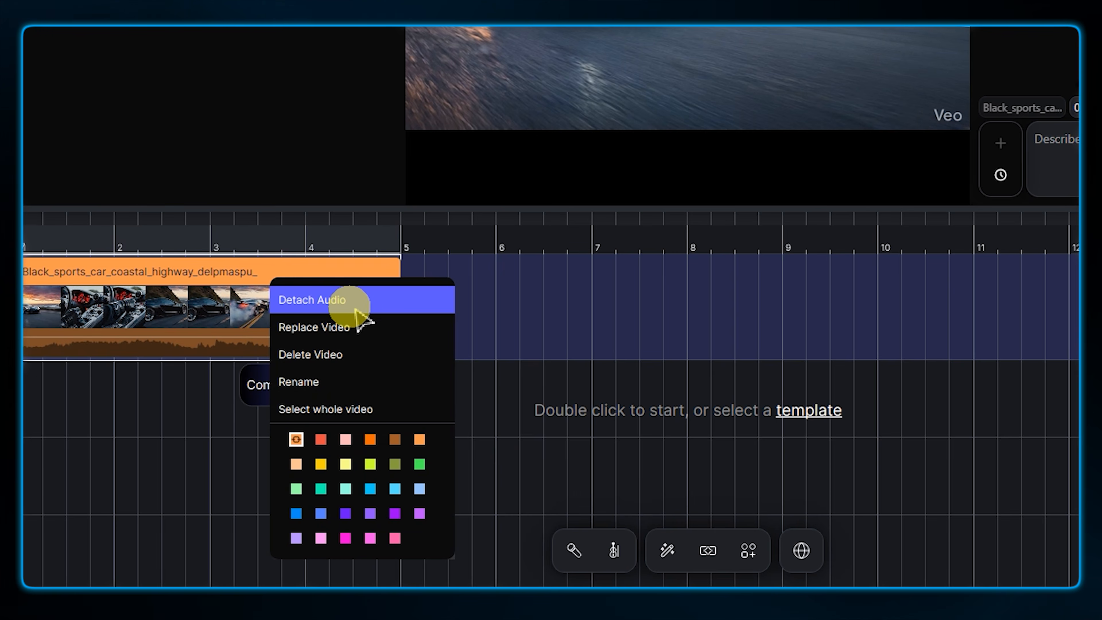
left_click(361, 306)
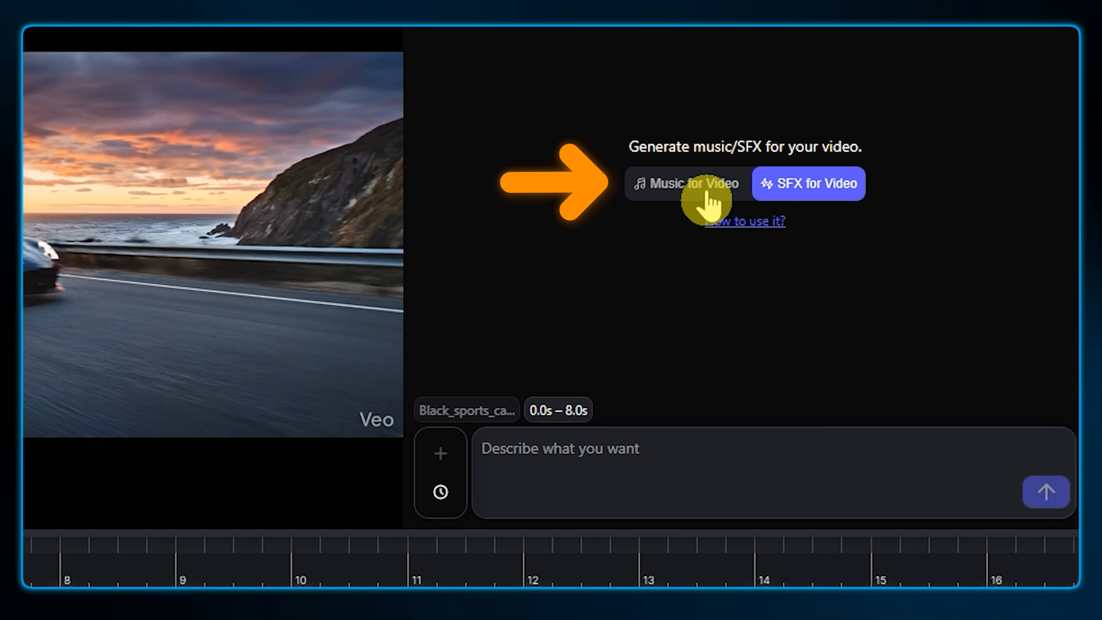
- Generate music for the sports car video with the prompt "High-octane racing, cinematic, intense buildup with heavy synth elements."
left_click(706, 201)
left_click(602, 452)
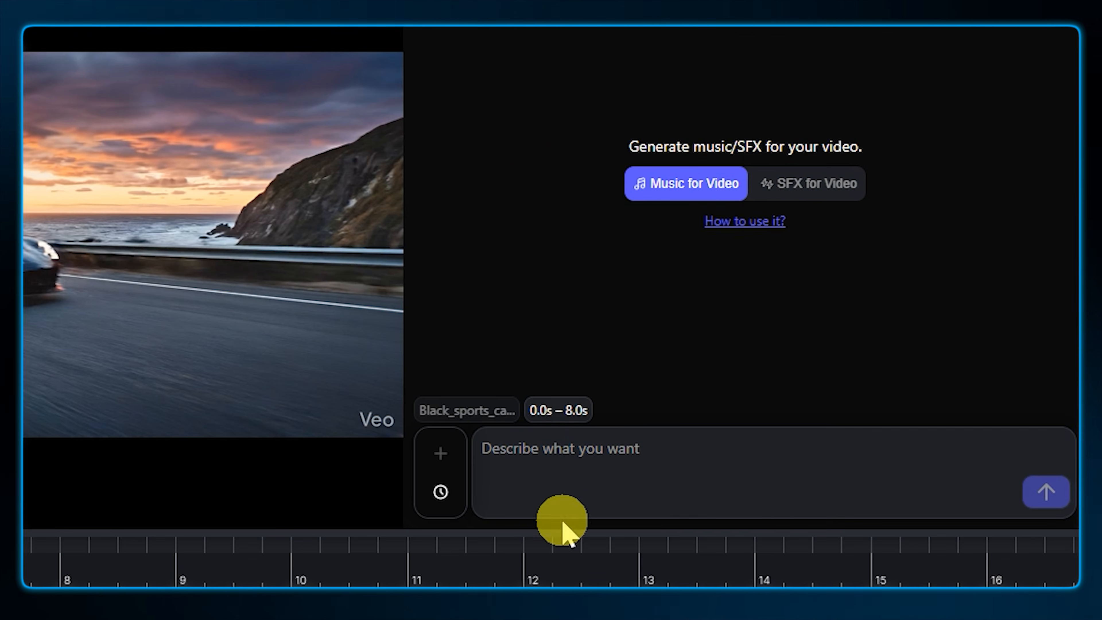
type("High-octane racing, cinematic, intense buildup with heavy synth elements.")
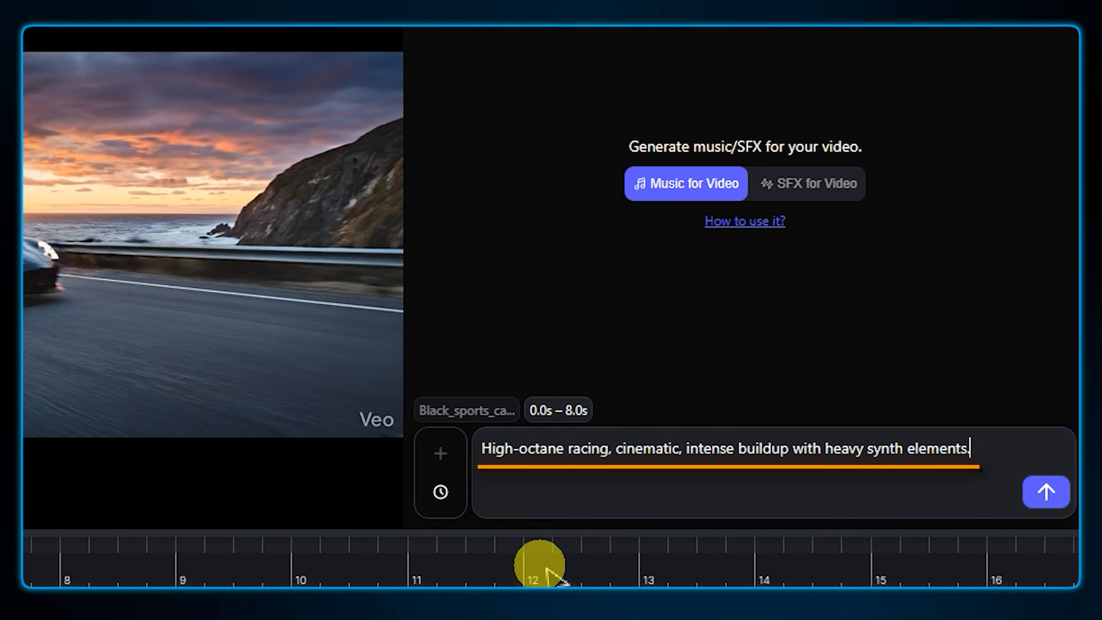
left_click(1045, 494)
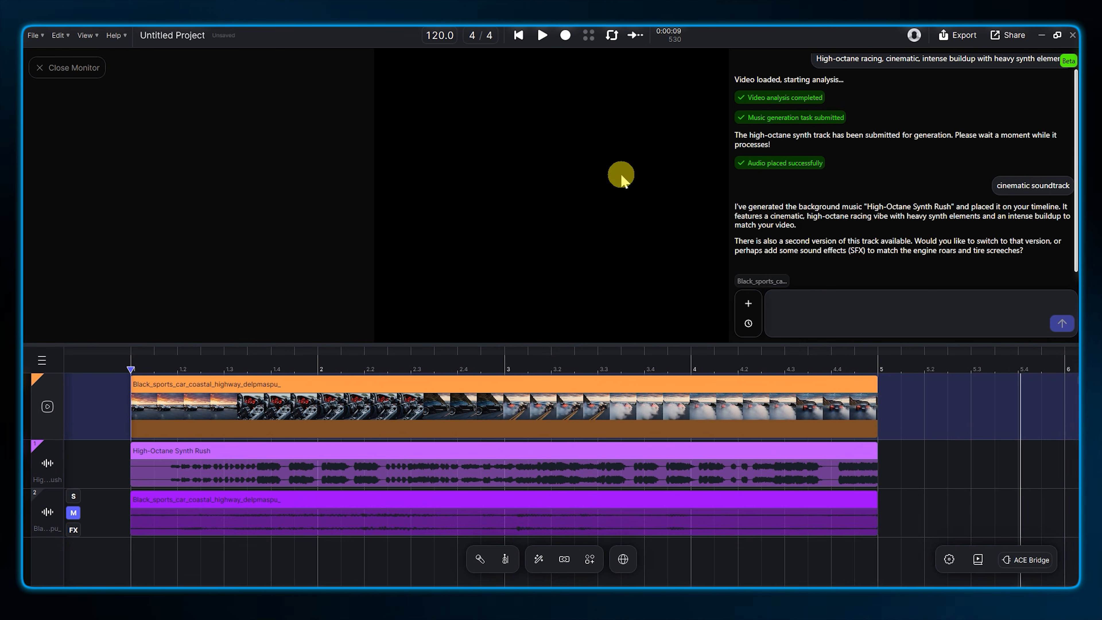
- In a new agent session, generate SFX for the video with the prompt "mechanical engine sounds and tire screeches synced to the cuts"
left_click(747, 307)
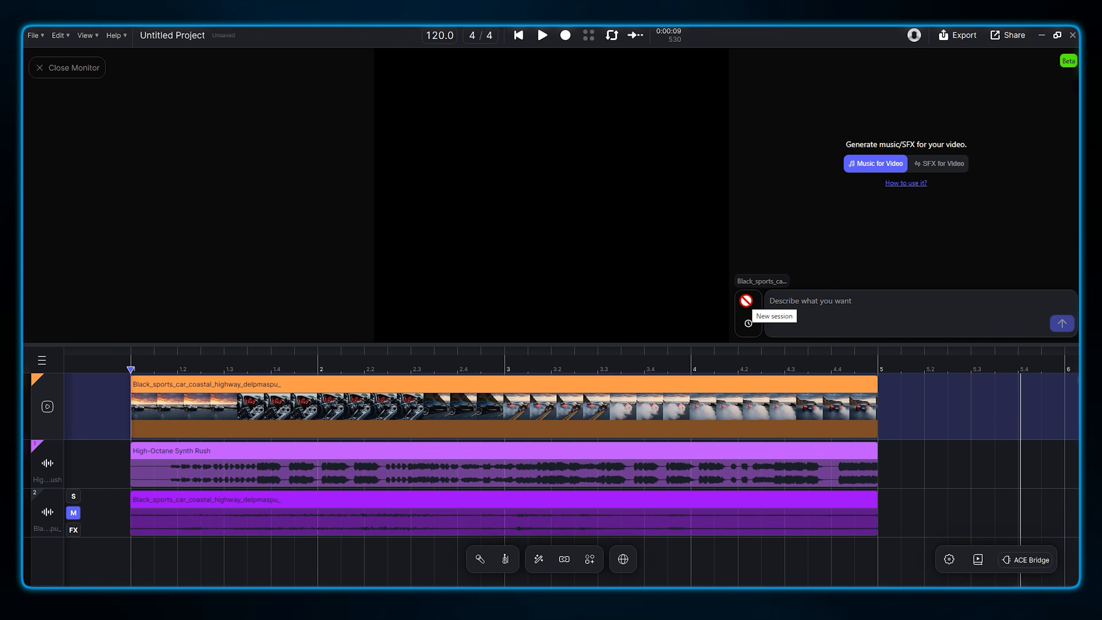
left_click(948, 167)
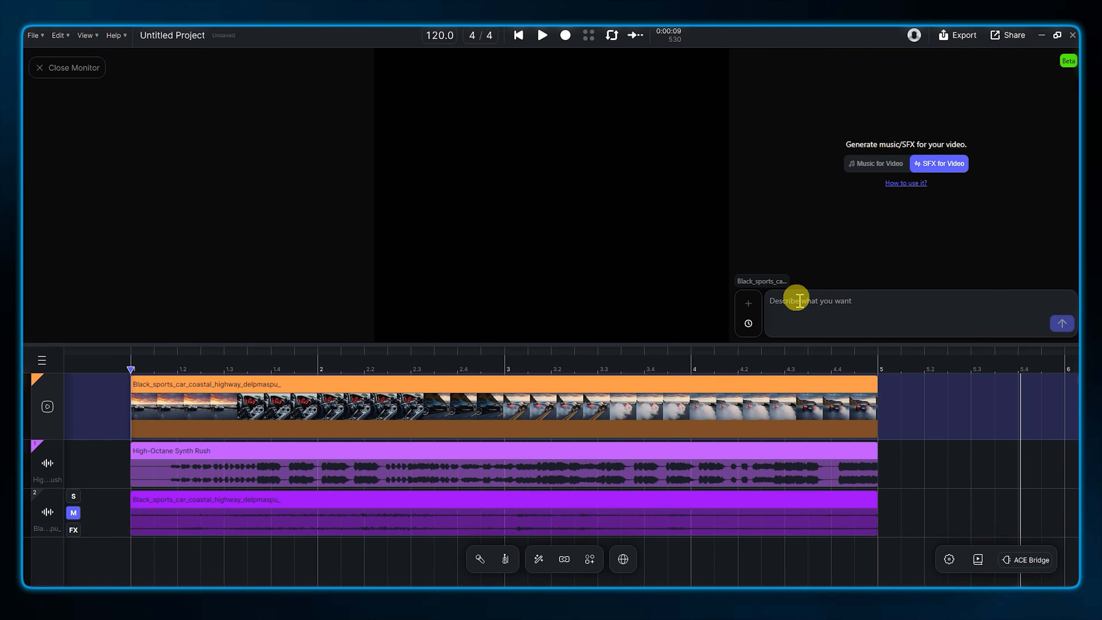
type("mechanical engine sounds and tire screeches synced to the cuts")
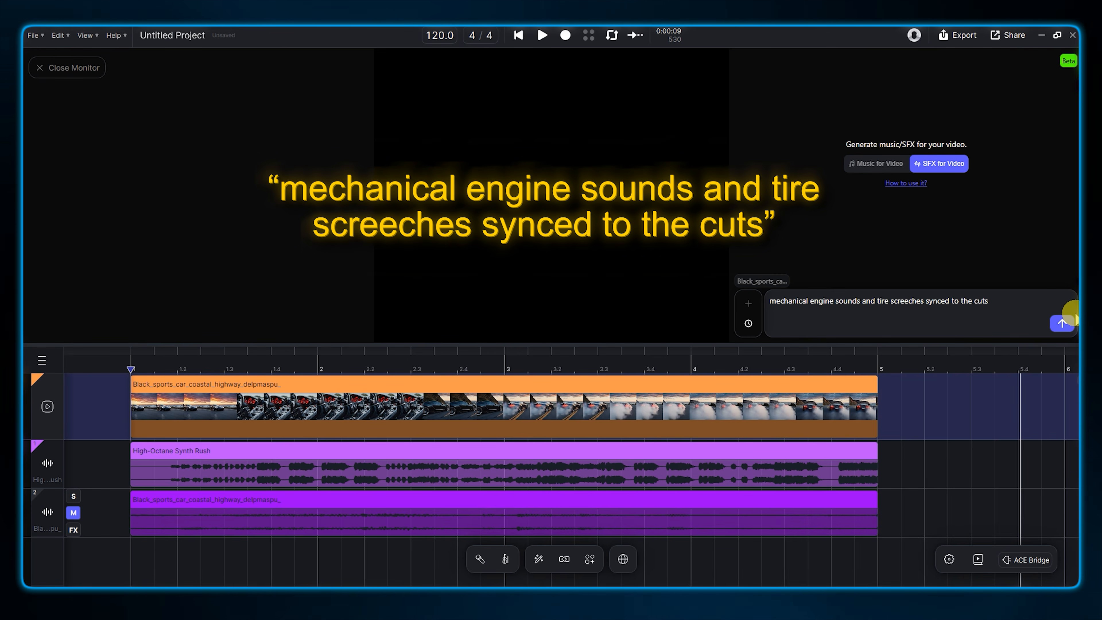
left_click(1066, 322)
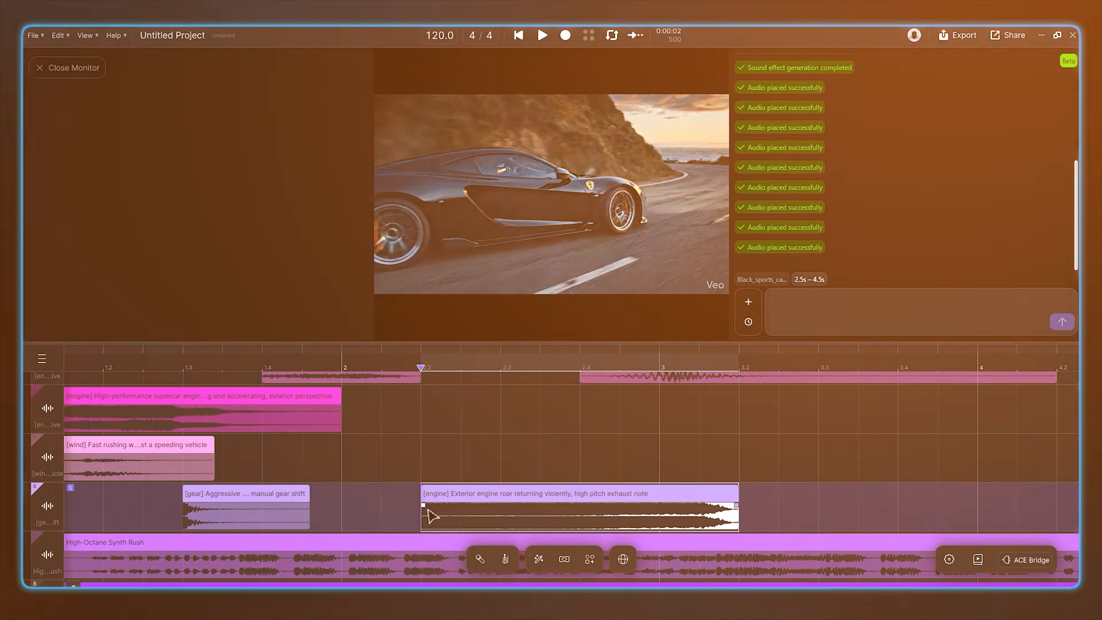
- Add a long fade-in and a long fade-out to the exterior engine roar clip
left_click_drag(450, 510, 552, 511)
left_click_drag(721, 508, 540, 515)
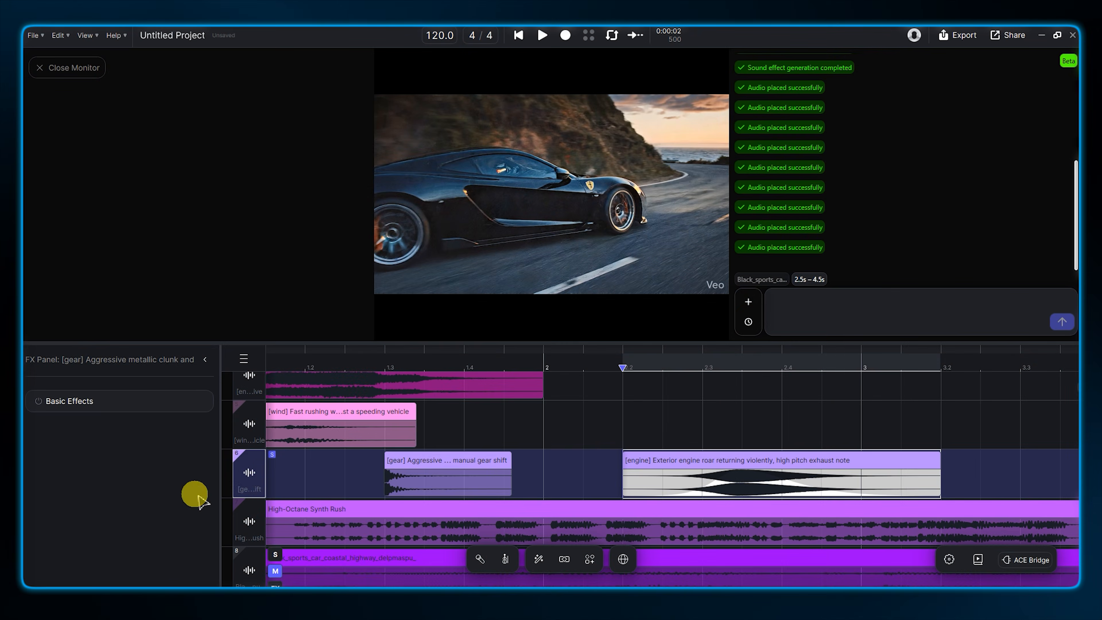
- Examine the FX panel and options of the gear shift track, along with the options for its engine roar clip
left_click(73, 490)
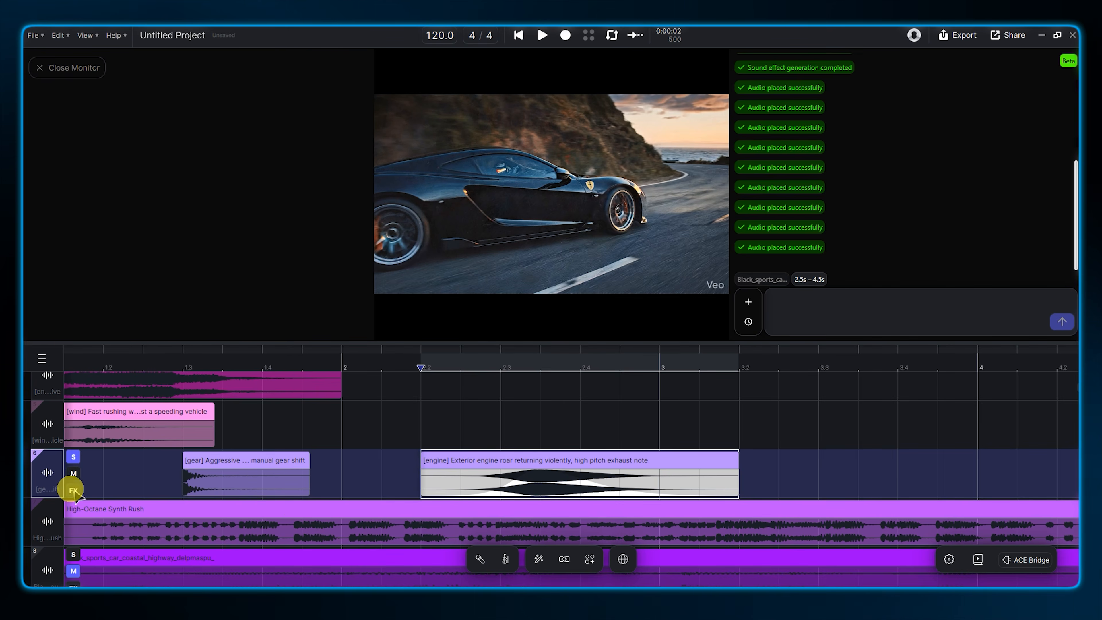
right_click(51, 471)
left_click(495, 419)
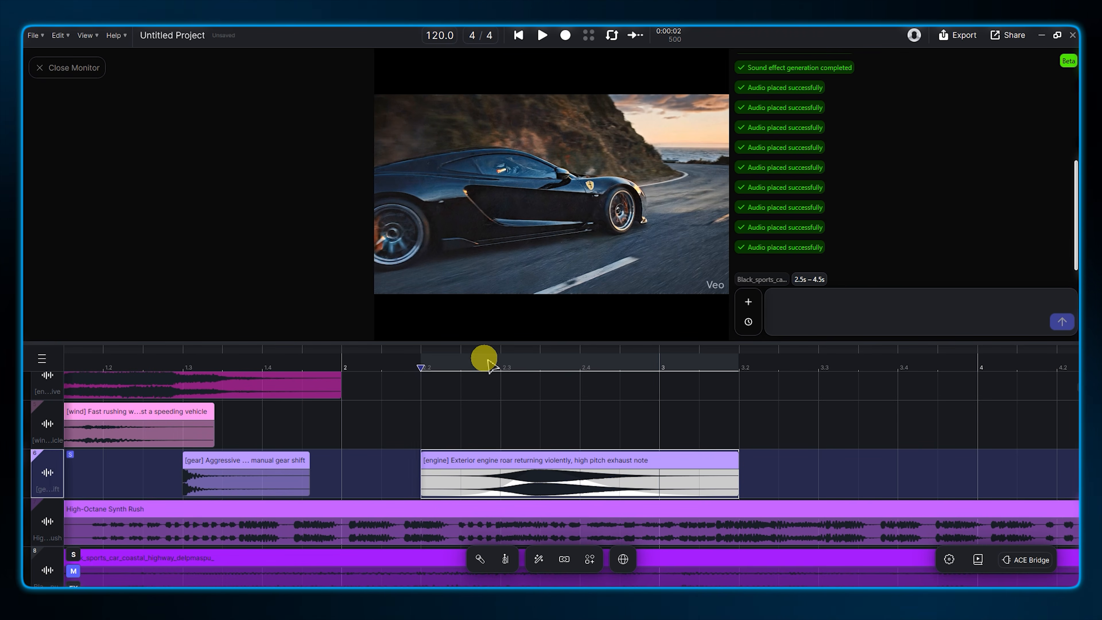
left_click(508, 466)
right_click(475, 420)
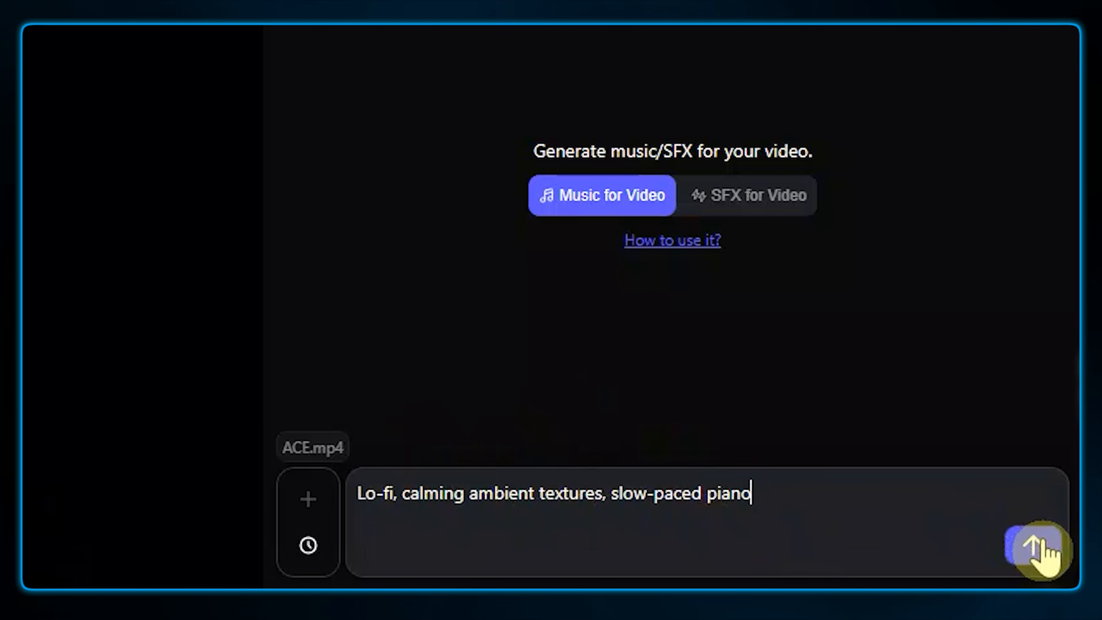
- Submit the Music for Video request "Lo-fi, calming ambient textures, slow-paced piano" for ACE.mp4
left_click(1041, 540)
left_click(1041, 544)
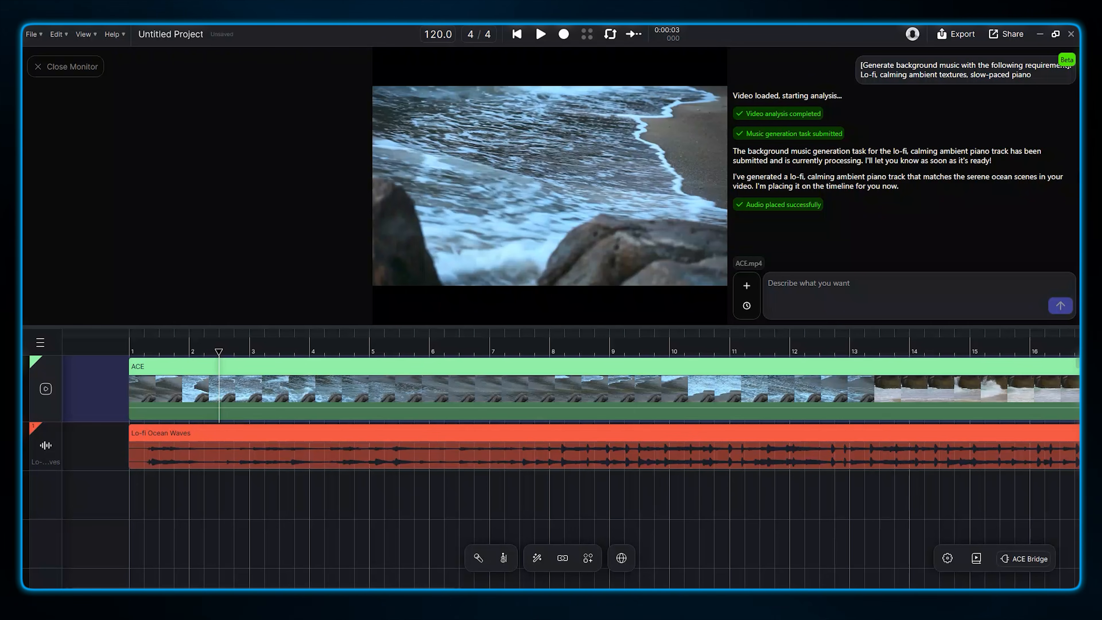
- In a new agent session, generate SFX for the whole ACE.mp4 video with the prompt "Soundscape"
left_click(746, 285)
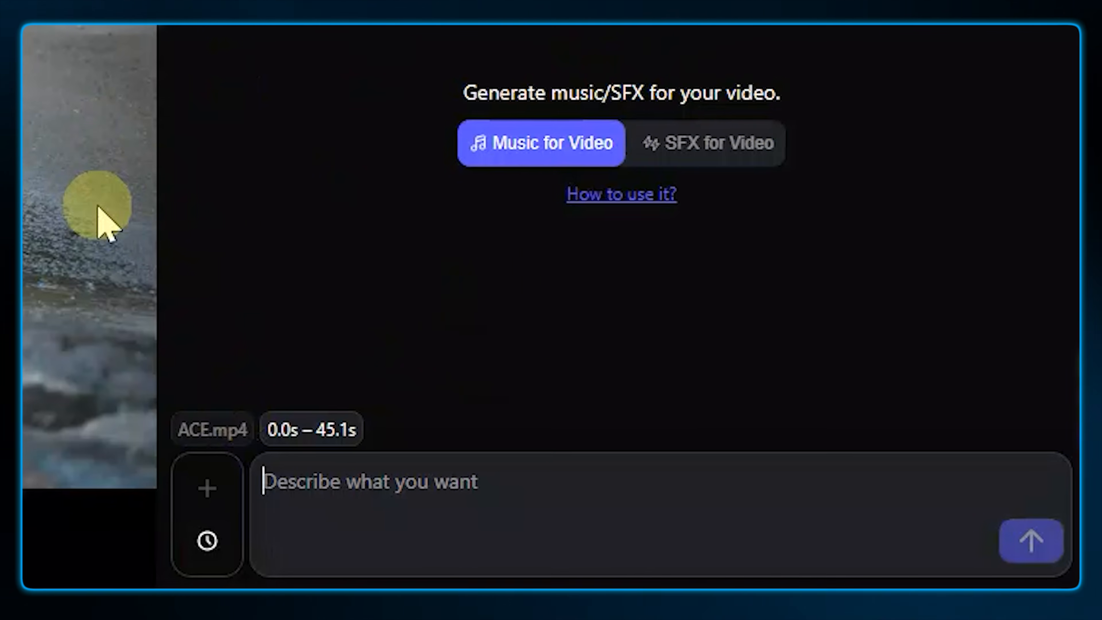
left_click(929, 158)
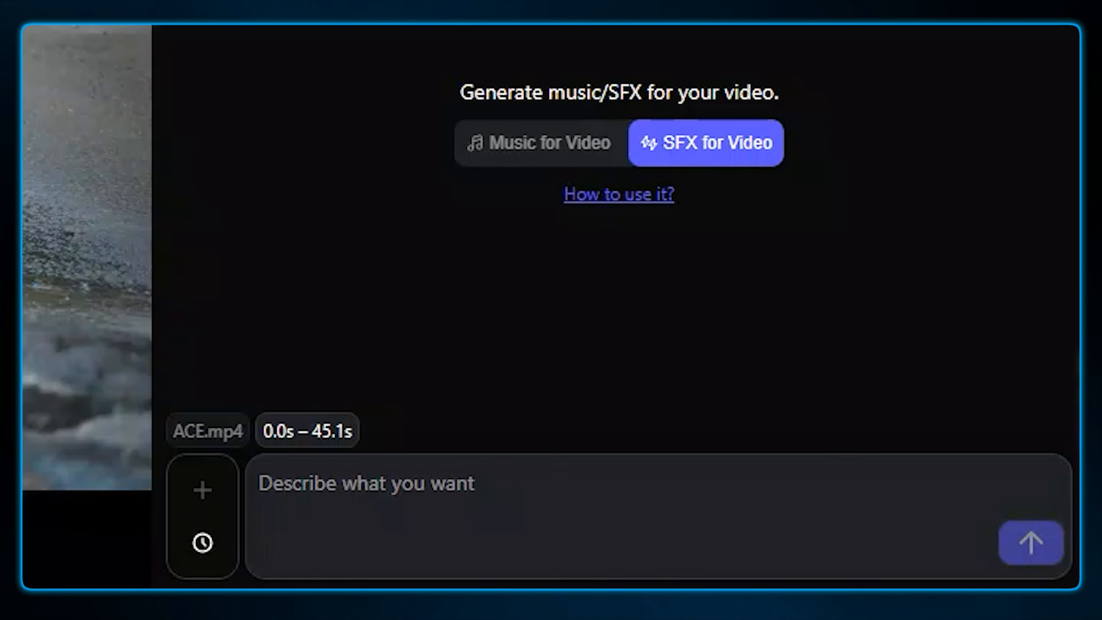
type("Soundscape")
left_click_drag(398, 515, 283, 480)
left_click(1031, 543)
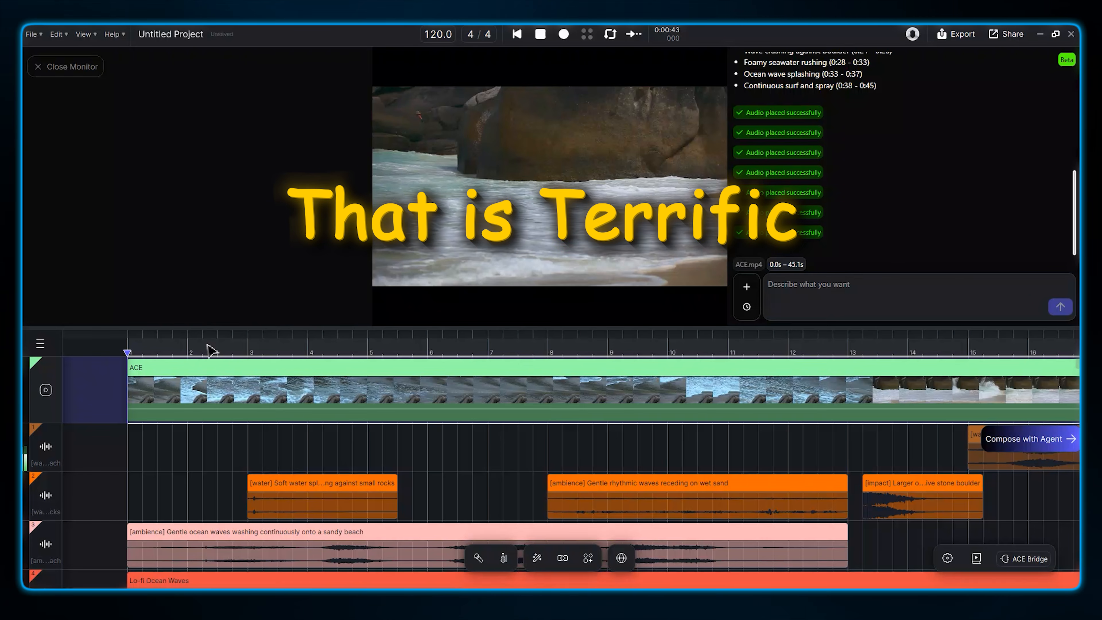
- Duplicate the stone boulder impact clip directly after the original on its track
left_click(208, 345)
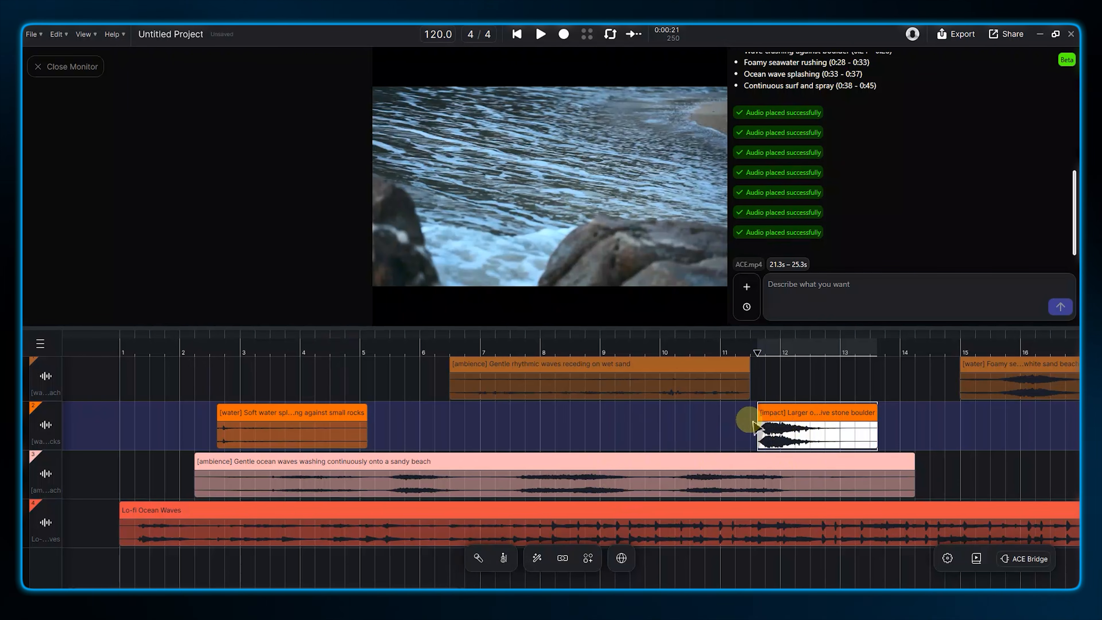
right_click(788, 413)
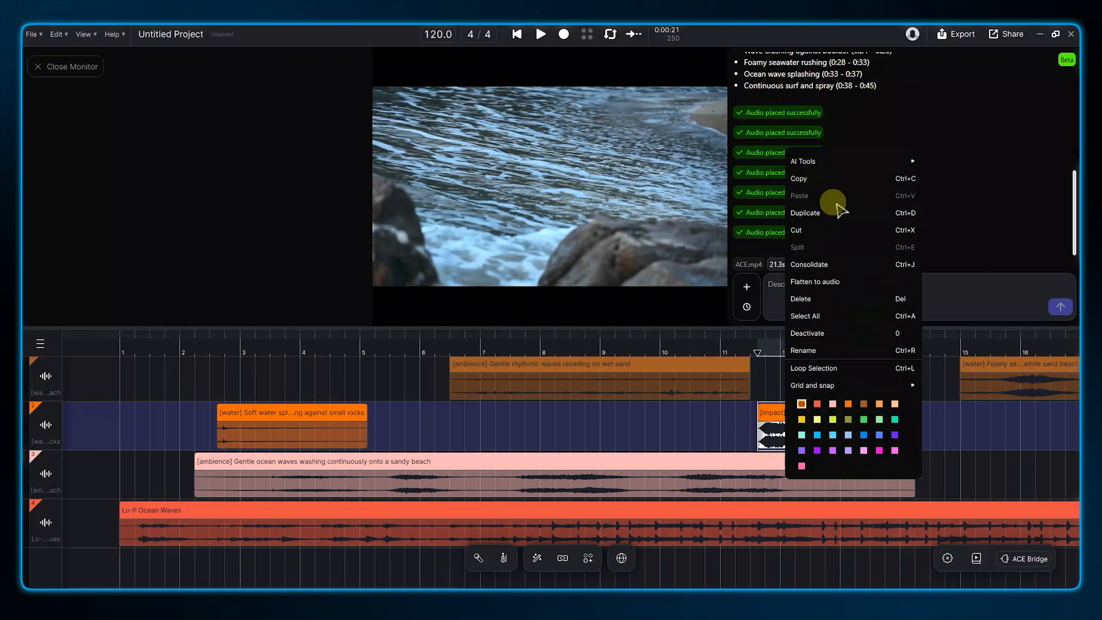
left_click(811, 213)
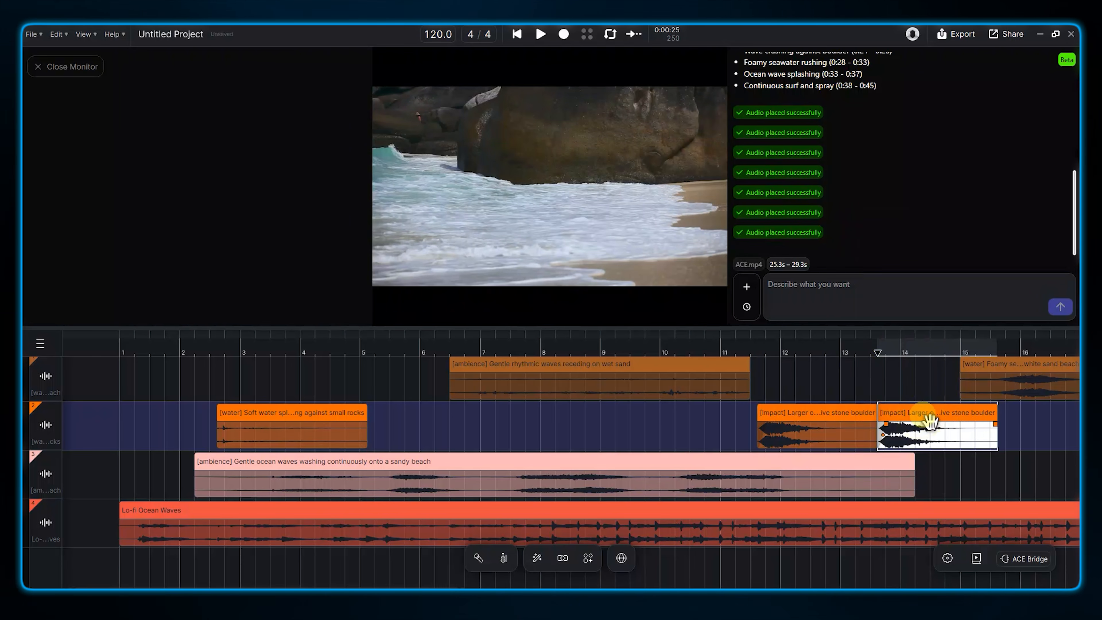
left_click_drag(953, 422, 953, 422)
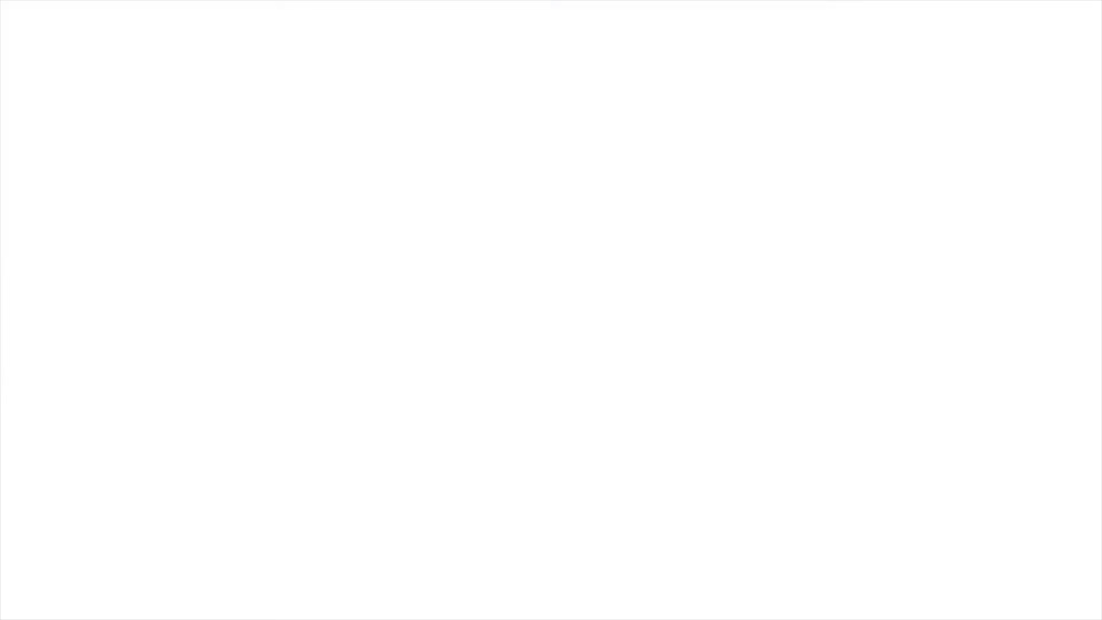
left_click(769, 428)
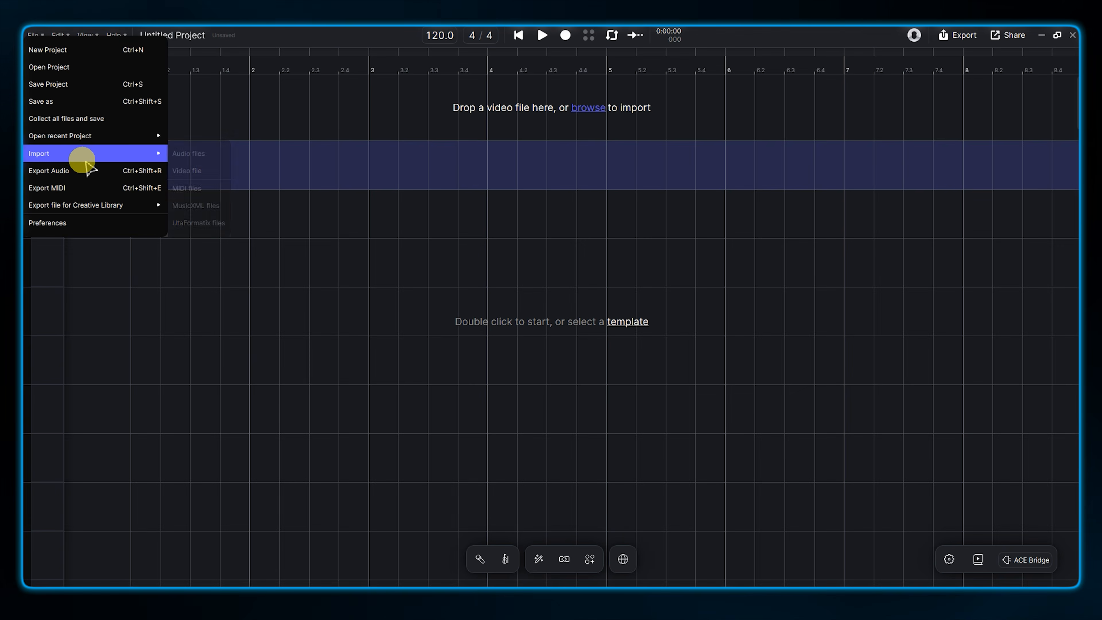
- Import the video file A_professional_medium_closeup_shot_of_a_tech_creat_293e0caf36 into the empty project
mouse_move(85, 161)
left_click(211, 172)
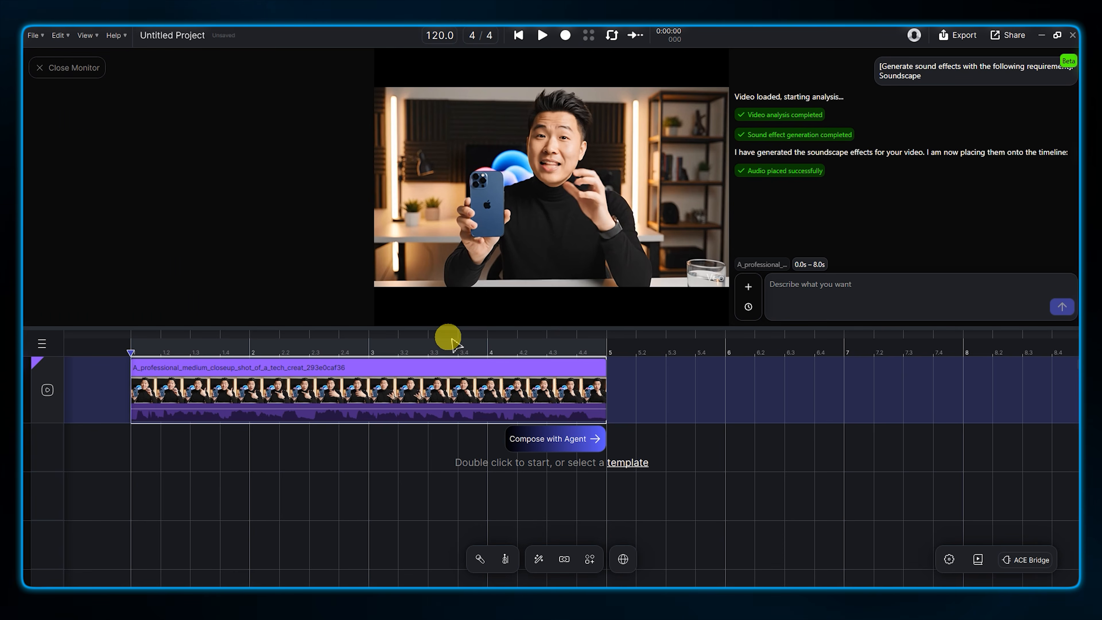
- Detach the audio from the tech creator clip onto its own track and play it back
left_click(542, 35)
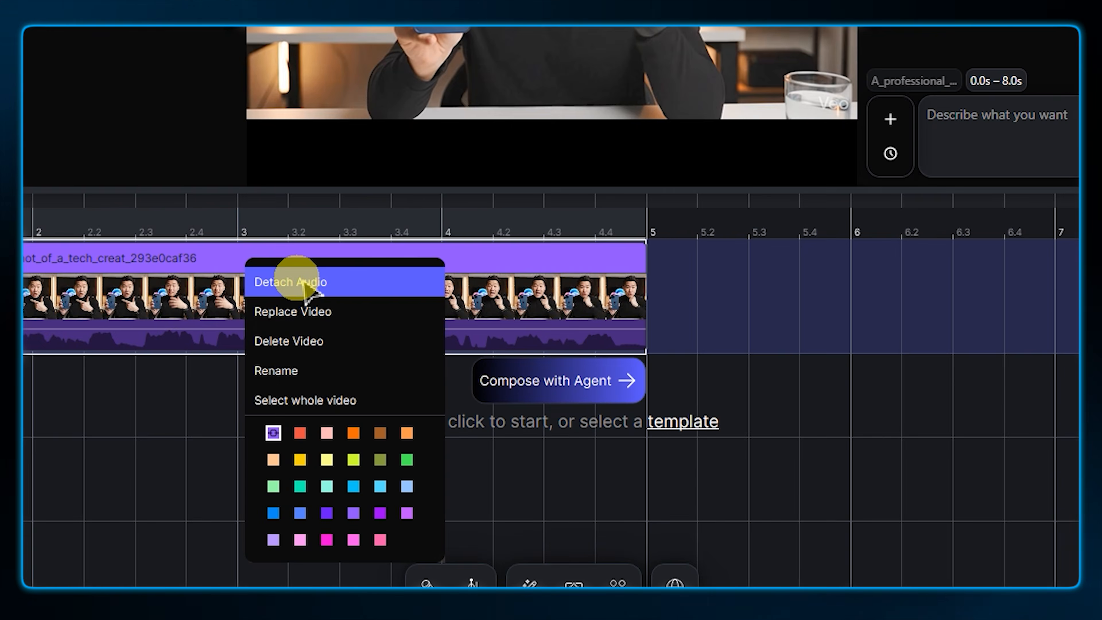
left_click(306, 290)
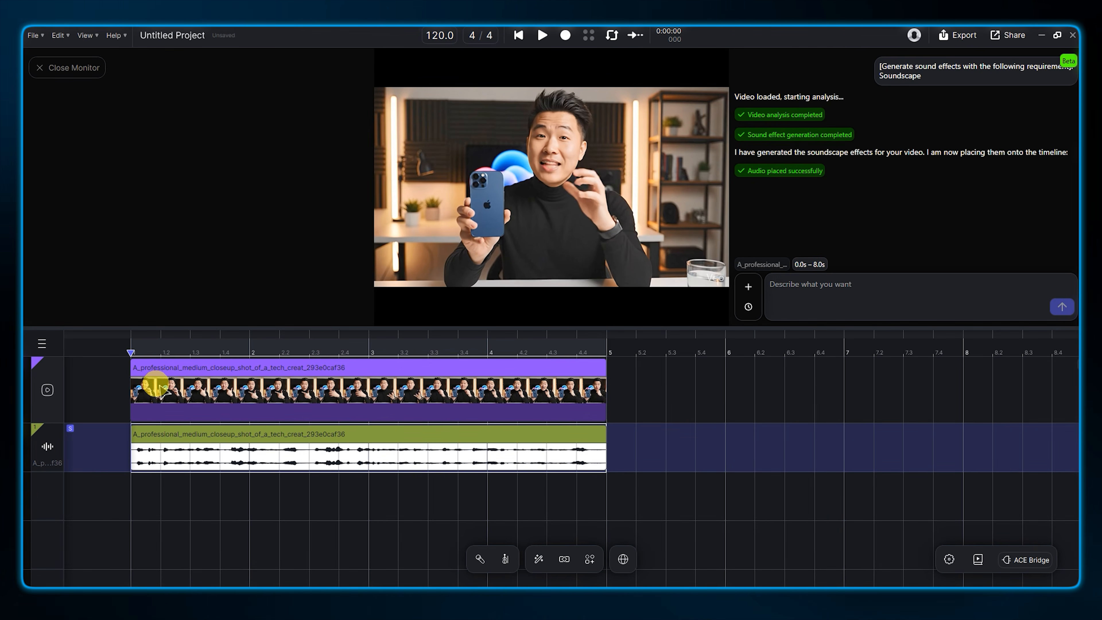
key("space")
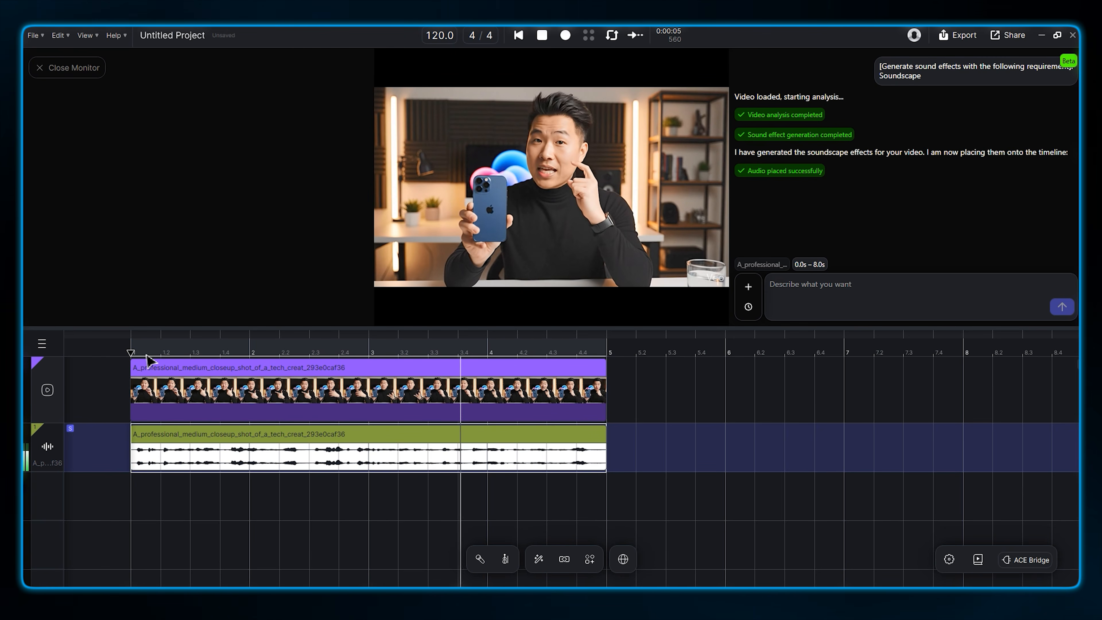
- Split the detached tech creator audio into vocal and instrumental stems with the Basic Stem Splitter option
right_click(408, 436)
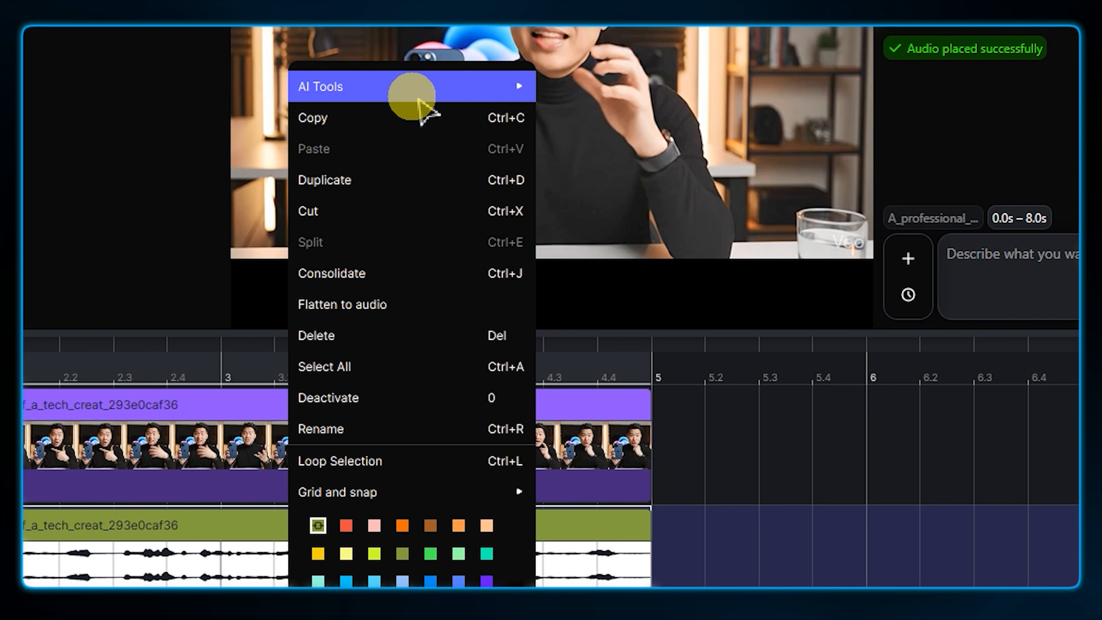
left_click(418, 100)
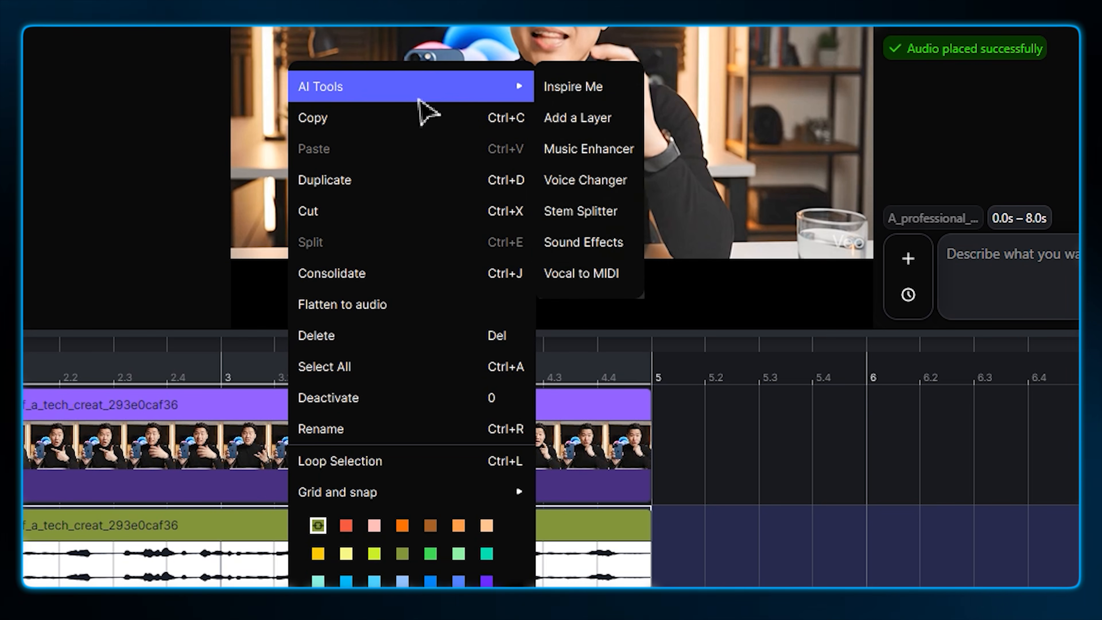
left_click(616, 213)
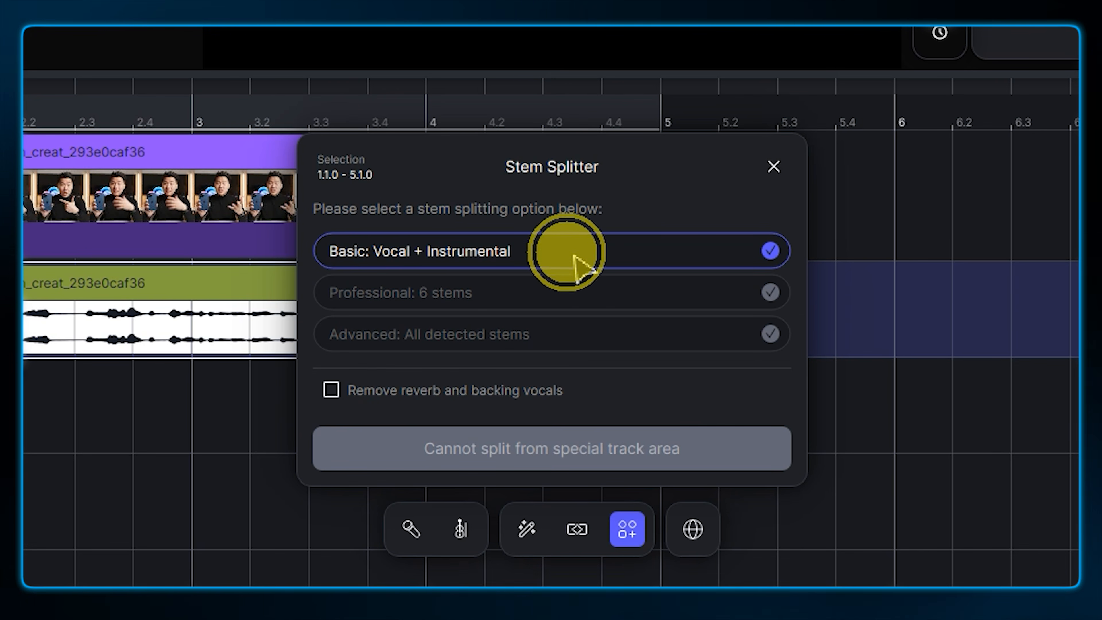
left_click(570, 456)
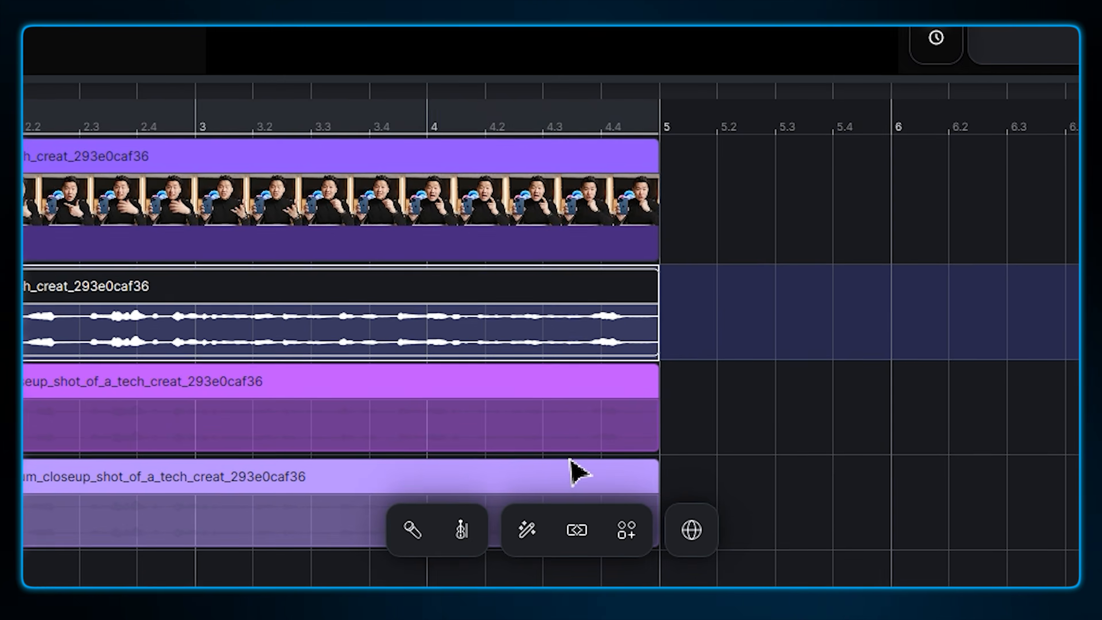
left_click(762, 330)
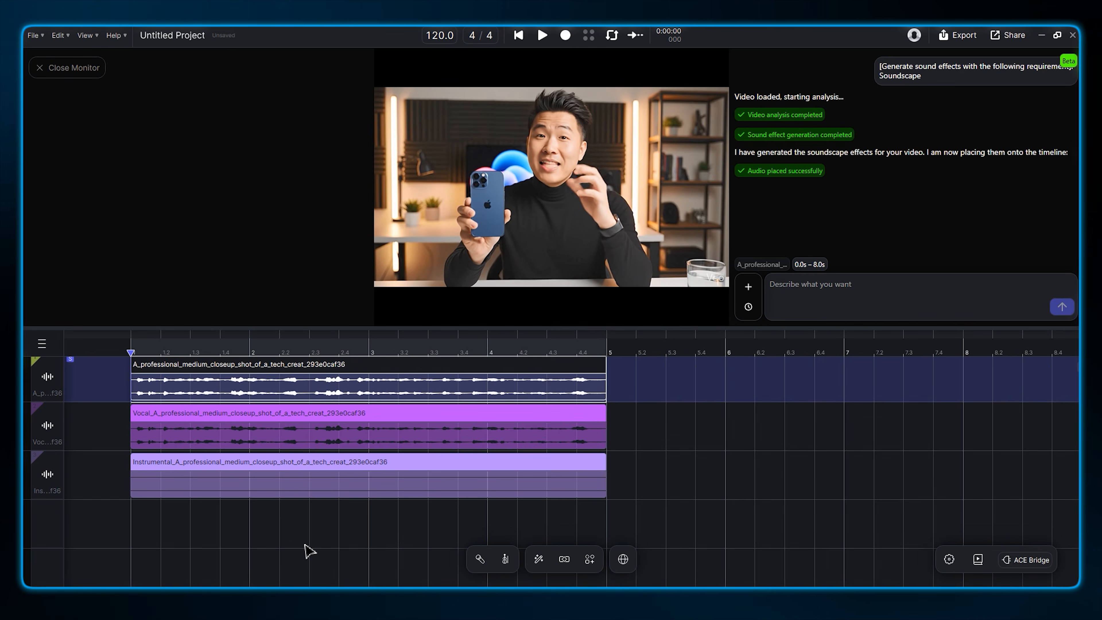
left_click(329, 472)
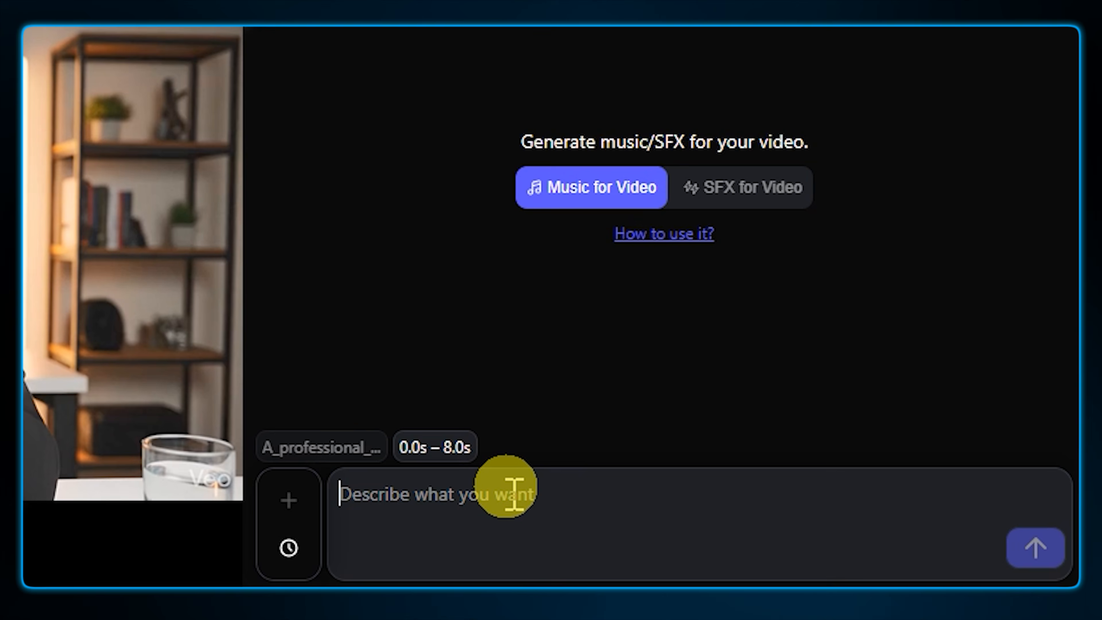
- Generate music for the tech creator video with the prompt "Subtle, professional, low volume, tech-tutorial background score, clean arrangement."
type("Subtle, professional, tech-tutorial background score, clean arrangement.")
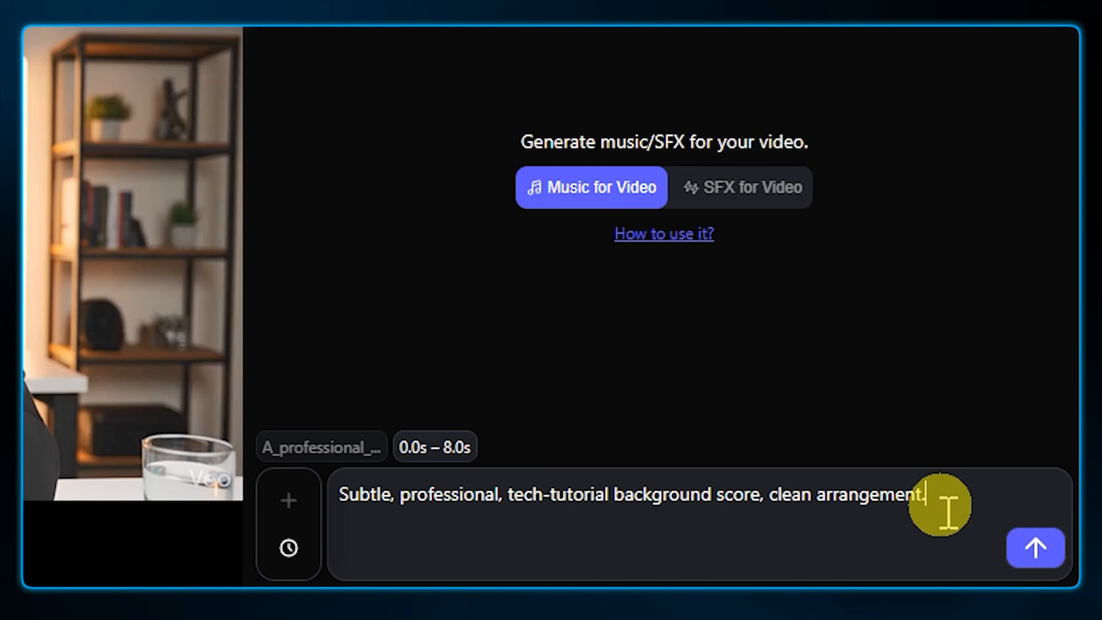
type("low volume,")
left_click(1035, 547)
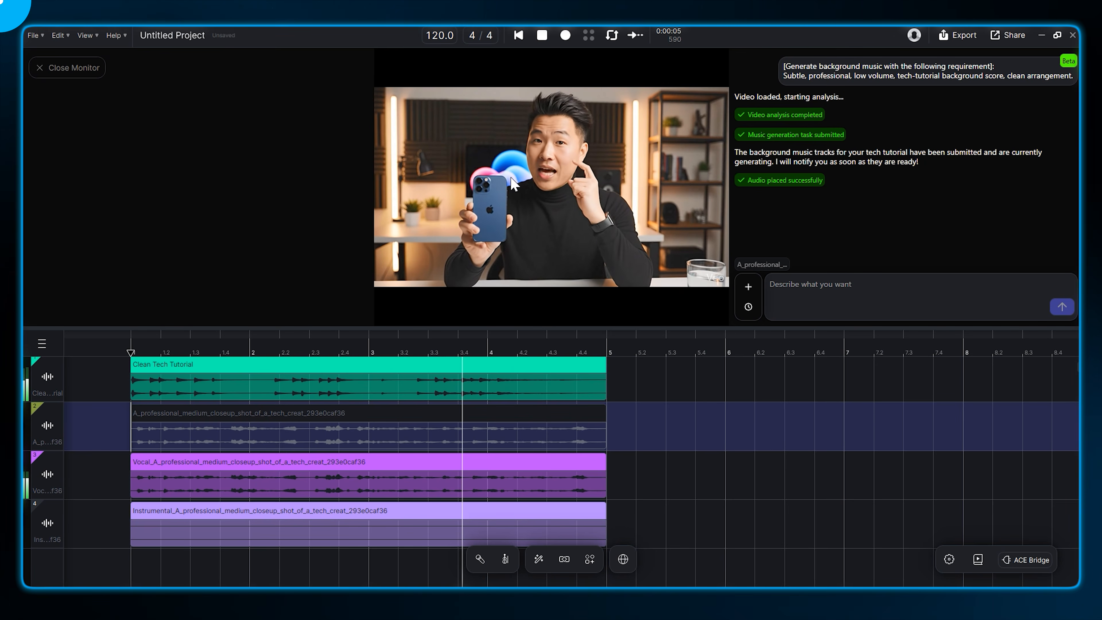
- Show the mixing controls for all tracks and play back the generated music with the voice
left_click(513, 182)
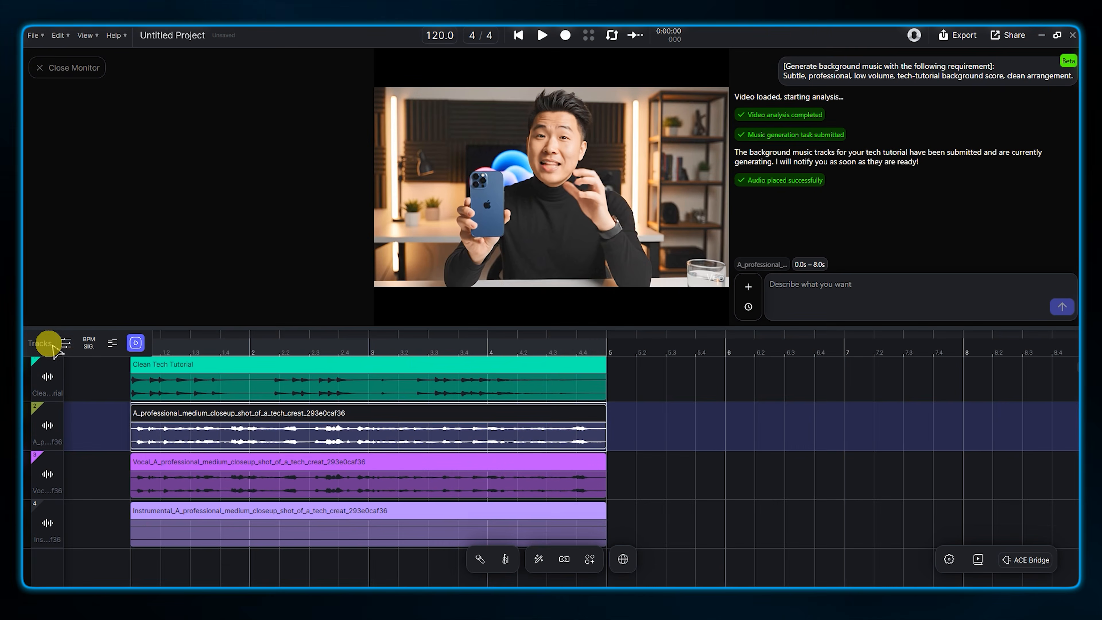
left_click(65, 344)
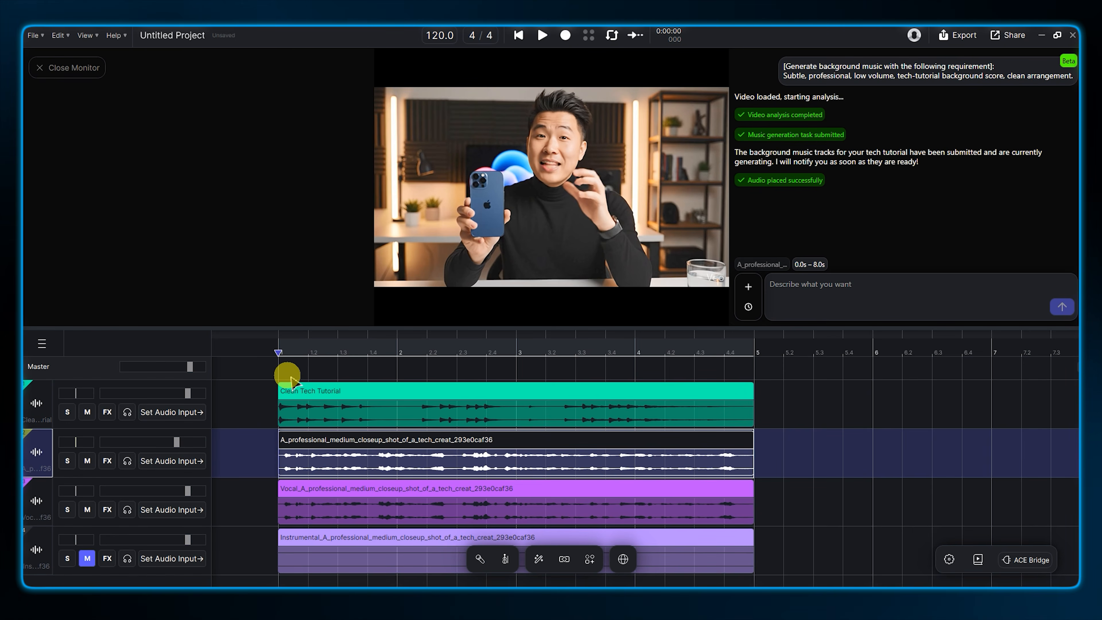
left_click(542, 35)
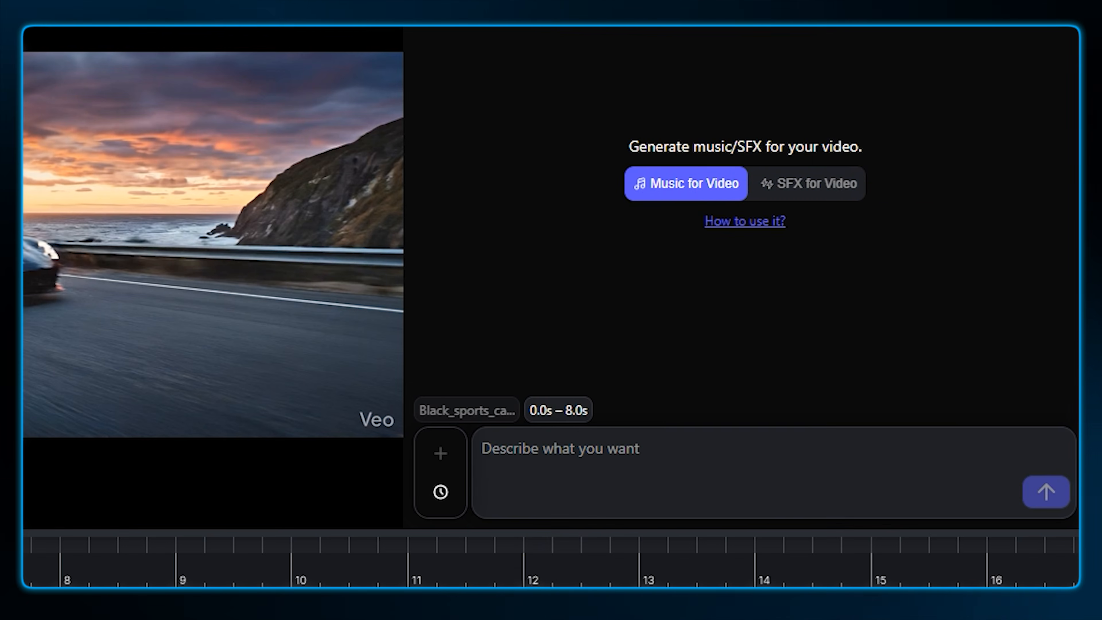
- Generate music for the black sports car video with the prompt "High-octane racing, cinematic, intense buildup with heavy synth elements."
type("High-octane racing, cinematic, intense buildup with heavy synth elements.")
key("Return")
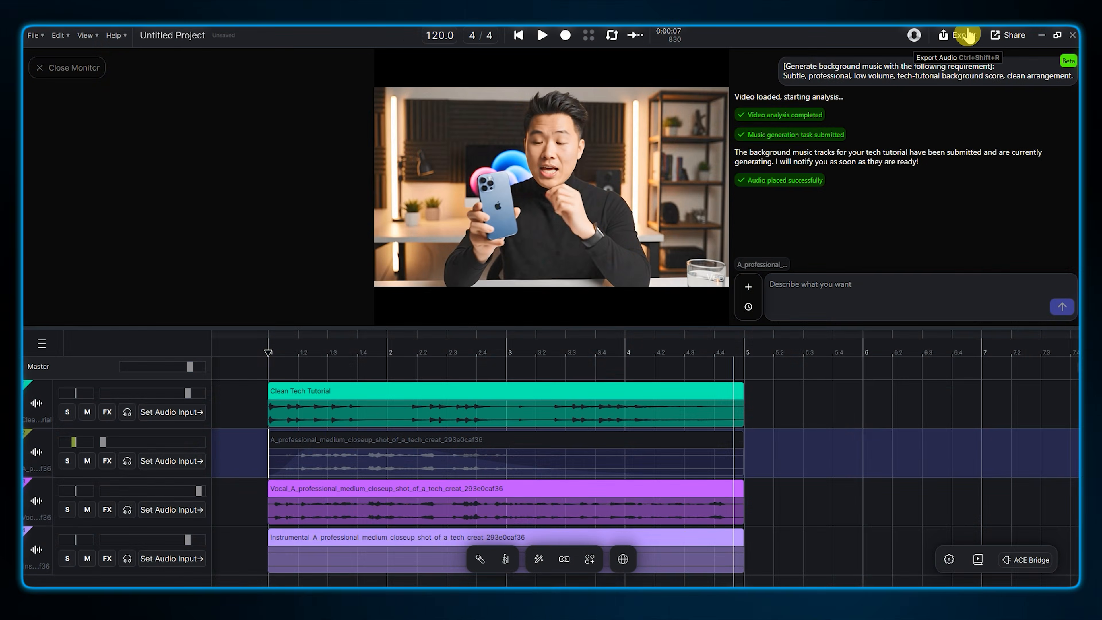
- Open the audio export settings for the tech creator project and review the format and channel options
left_click(957, 37)
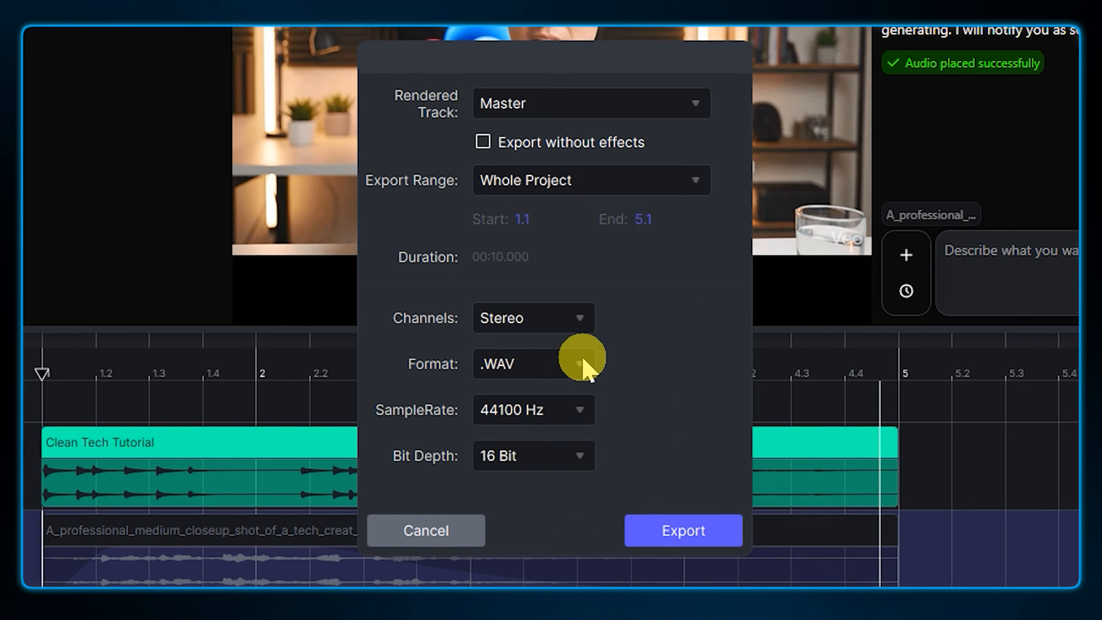
left_click(568, 348)
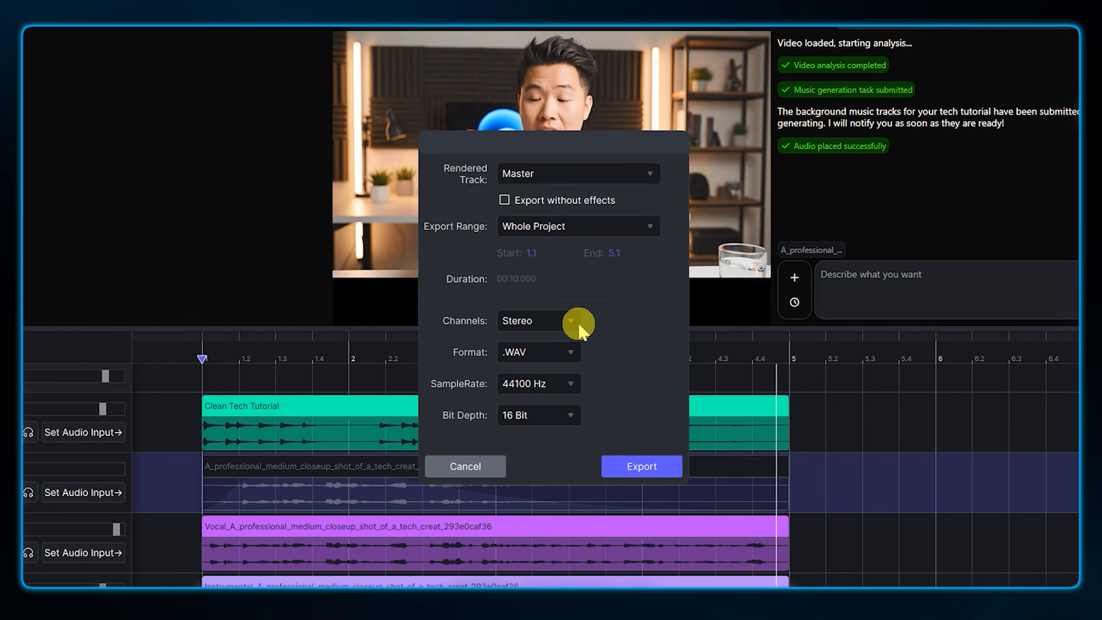
left_click(580, 319)
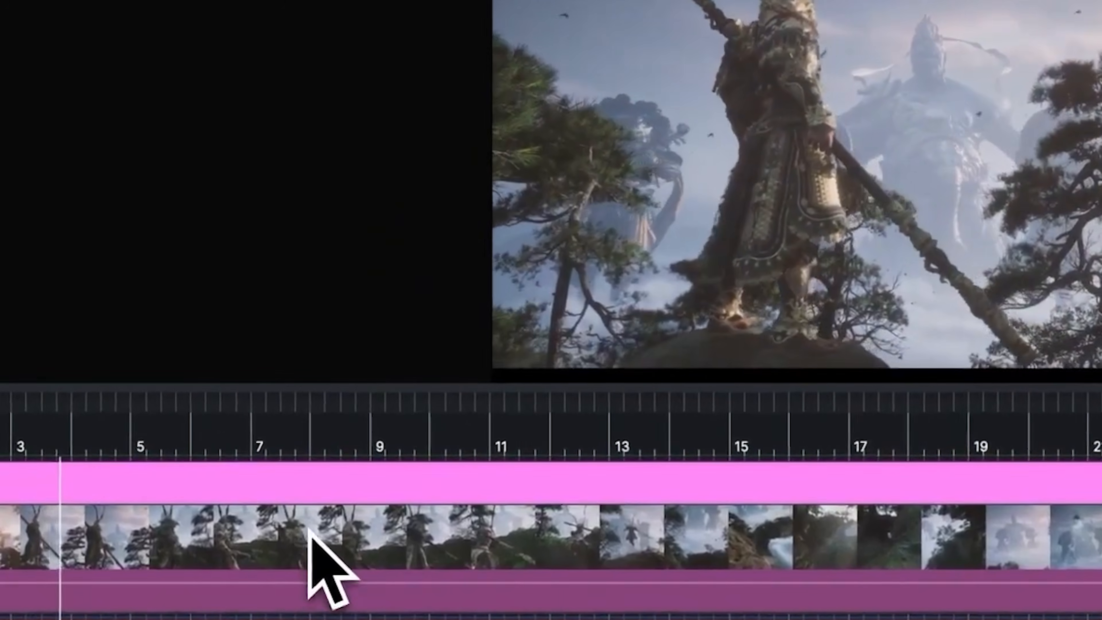
- Select a section of the wukong_trimmed video on the timeline and send the request "Add sound effects for this part"
left_click_drag(308, 528, 1087, 523)
left_click(971, 373)
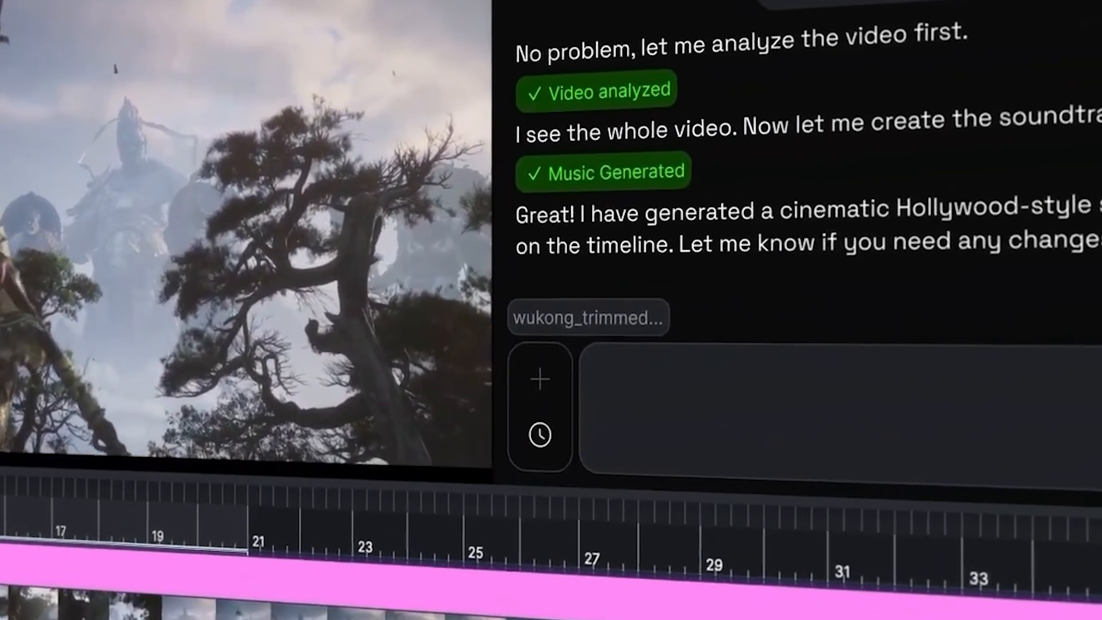
type("Add sound effects for this part")
key("Return")
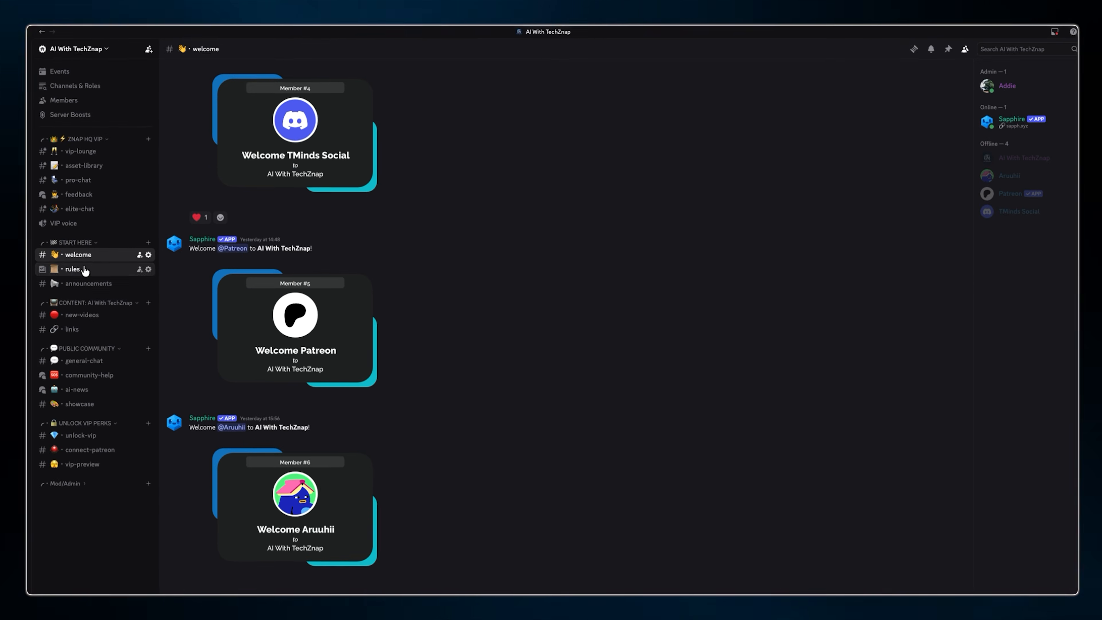
- Switch to Discord and browse the rules and announcements channels of the AI With TechZnap server
left_click(85, 269)
left_click(71, 329)
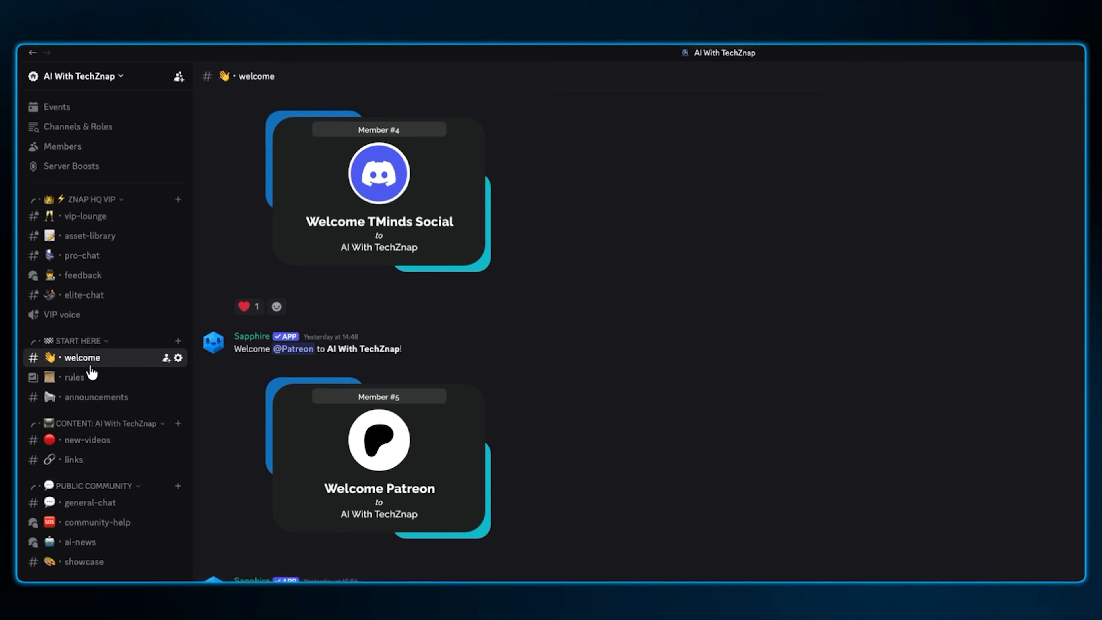
left_click(92, 376)
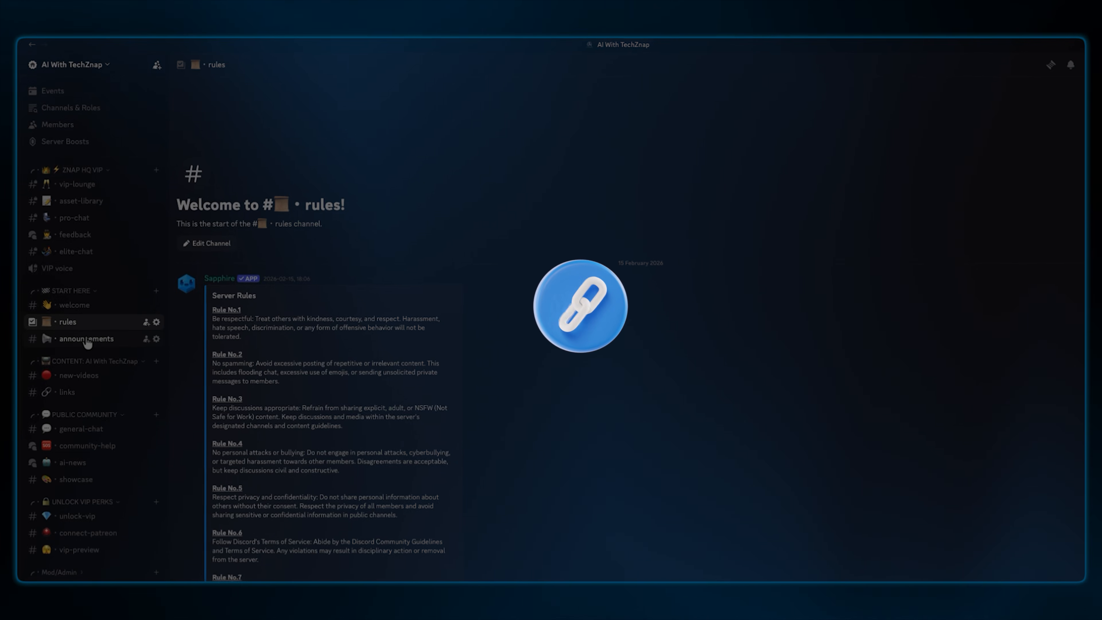
left_click(87, 339)
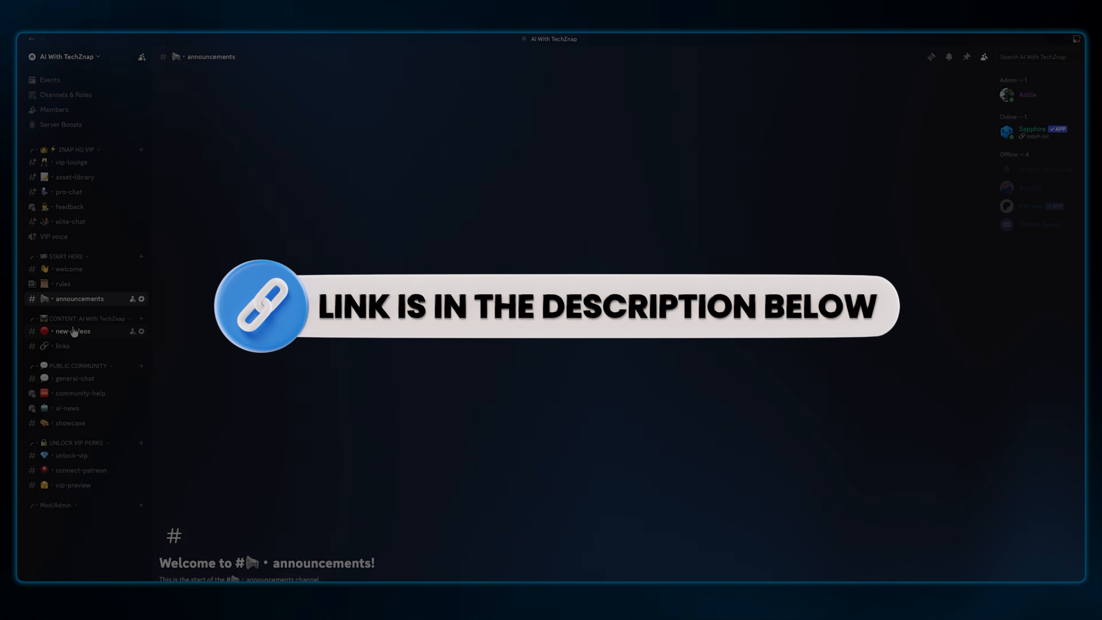